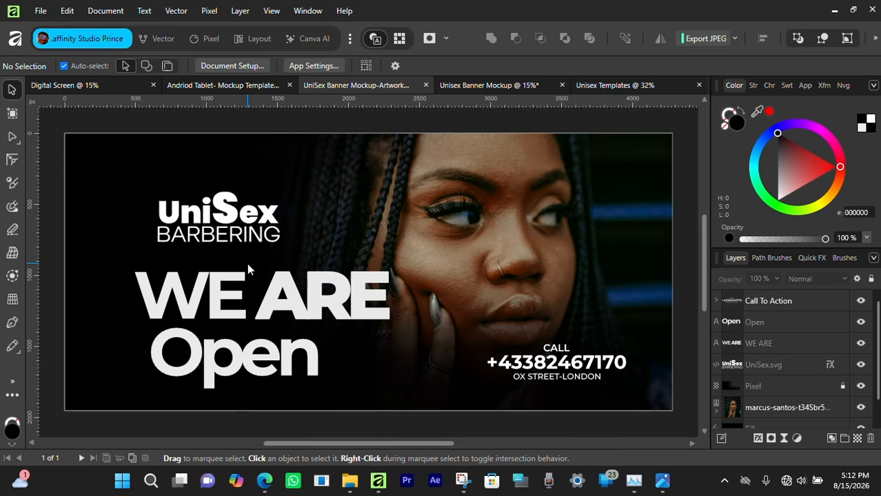
Examine the Unisex Banner Mockup document: the Rectangle layer's live perspective and the banner image nested inside it.
left_click(498, 89)
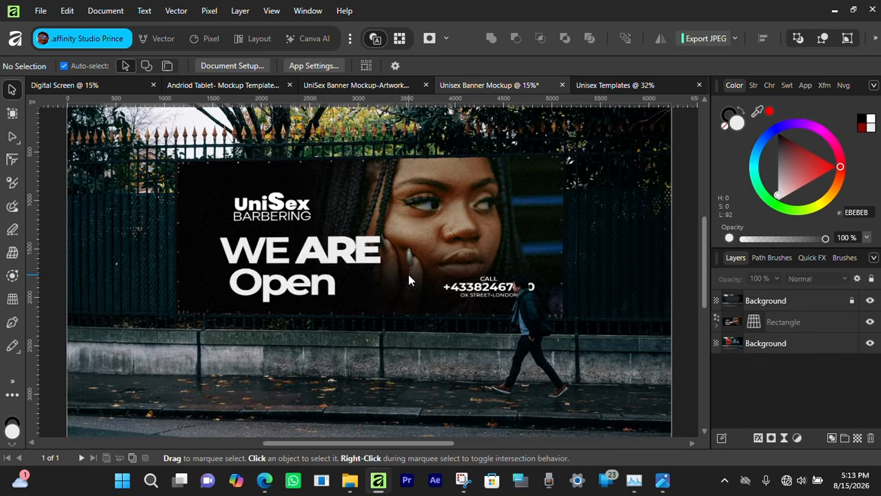
scroll(407, 273, "up", 1)
left_click(762, 328)
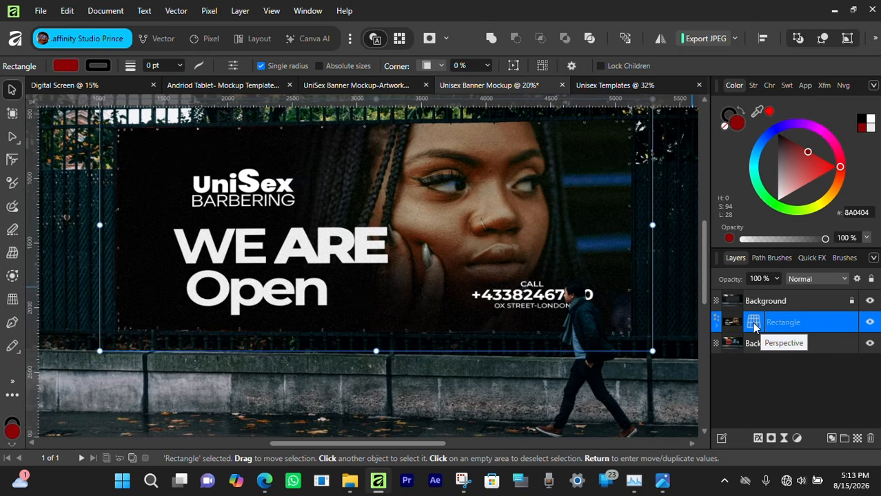
left_click(754, 323)
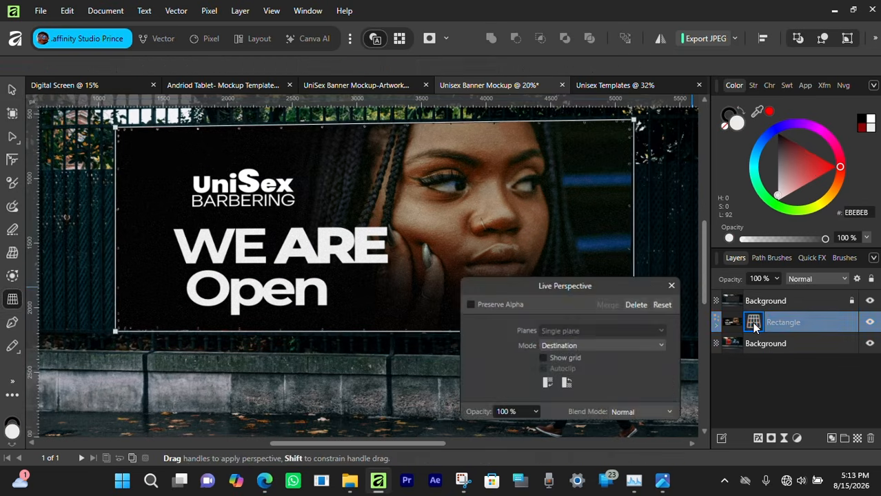
left_click(622, 303)
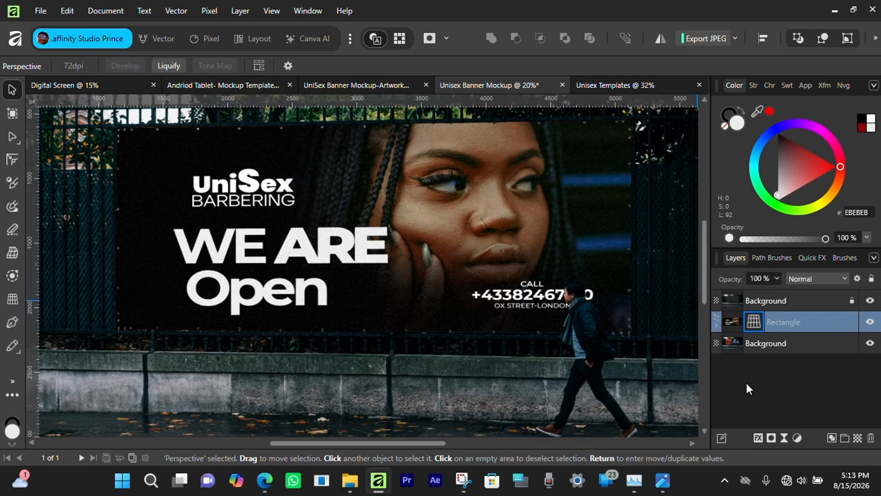
left_click(716, 324)
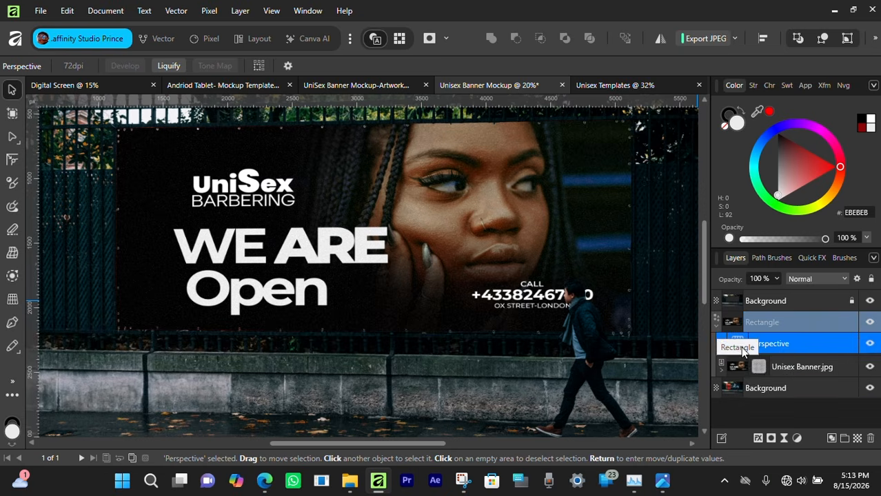
left_click(784, 325)
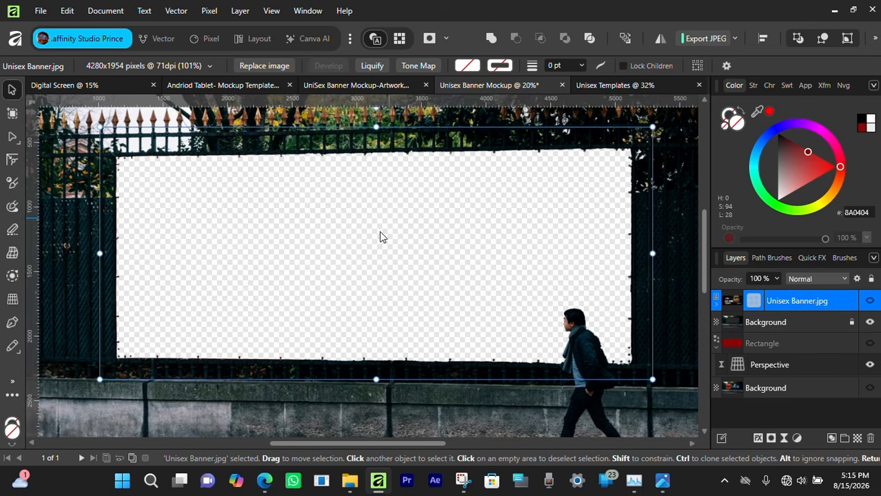
Show the bottommost Background layer and inspect the edges of the original Vivian Maier banner.
left_click(872, 312)
left_click(871, 391)
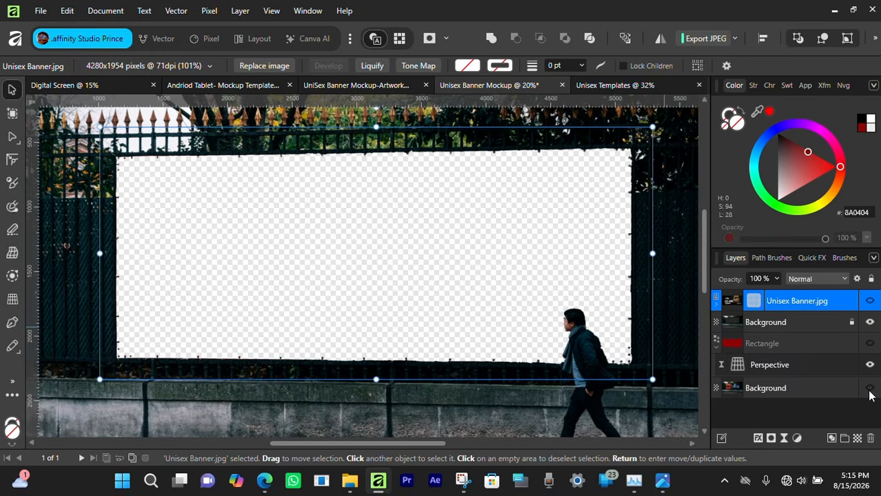
left_click(871, 390)
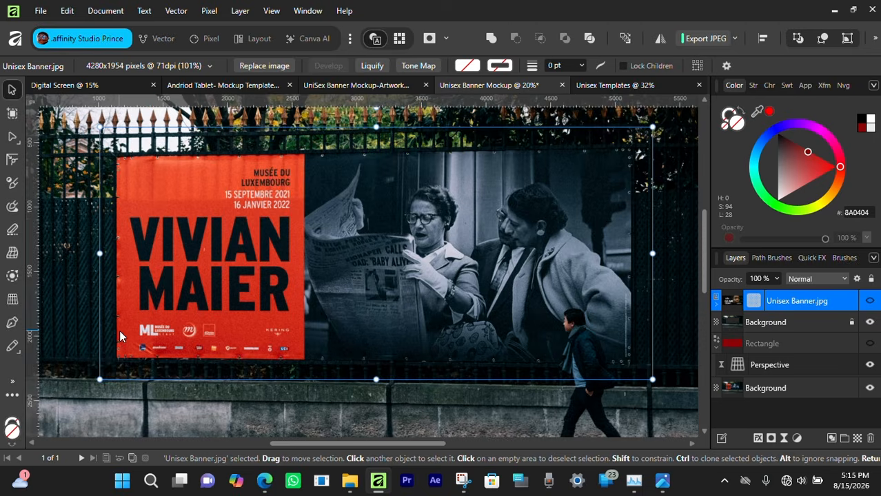
scroll(119, 331, "up", 3)
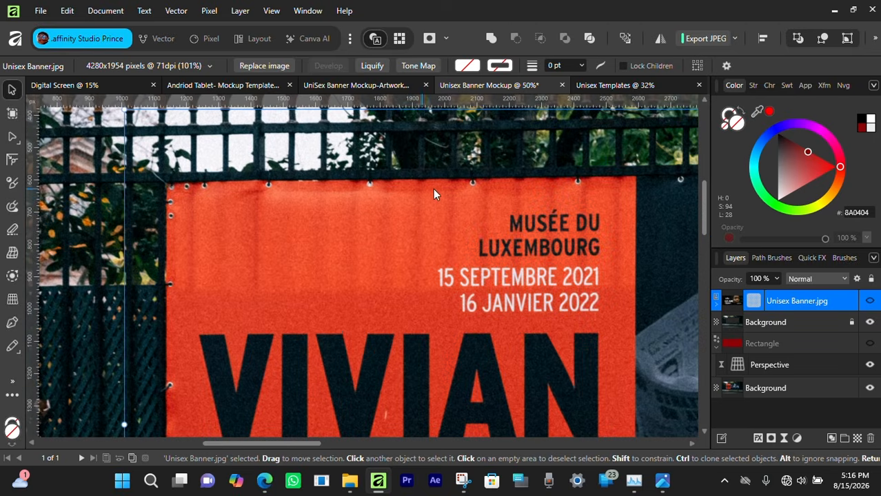
scroll(360, 279, "down", 10)
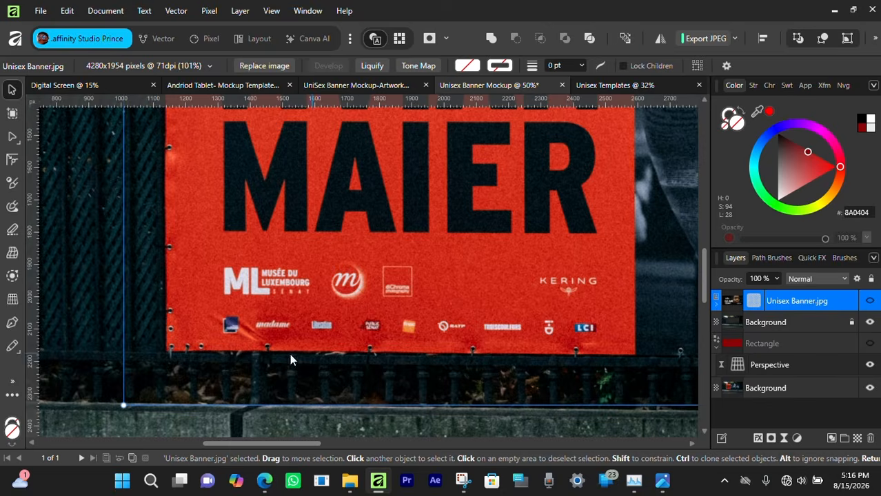
scroll(571, 206, "down", 3)
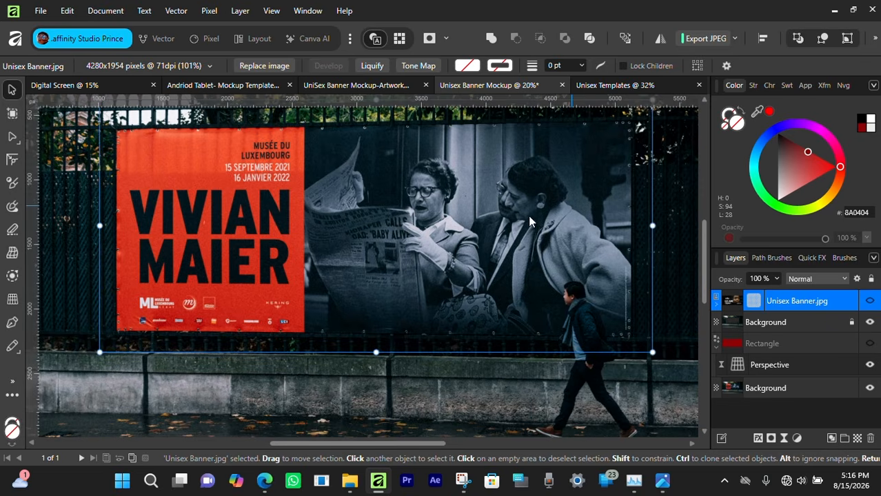
In the Pixel studio, select the banner area of the bottommost Background layer with the Selection Brush in Add mode.
left_click(201, 39)
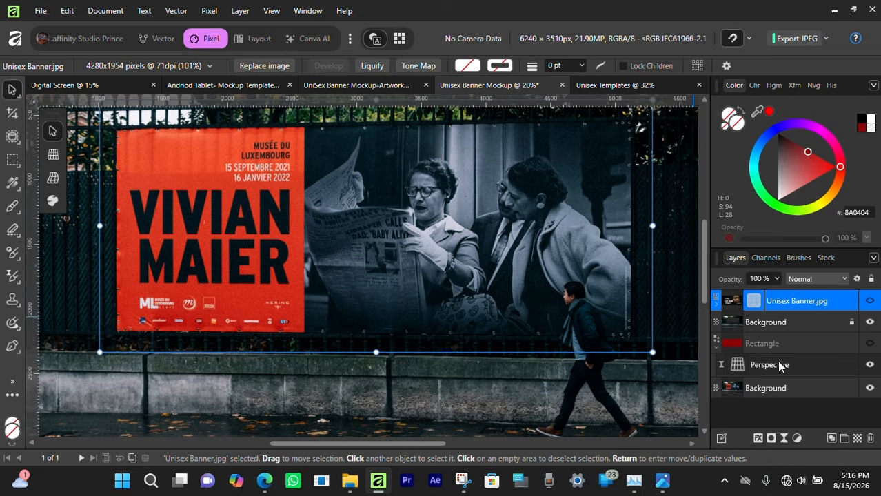
left_click(753, 392)
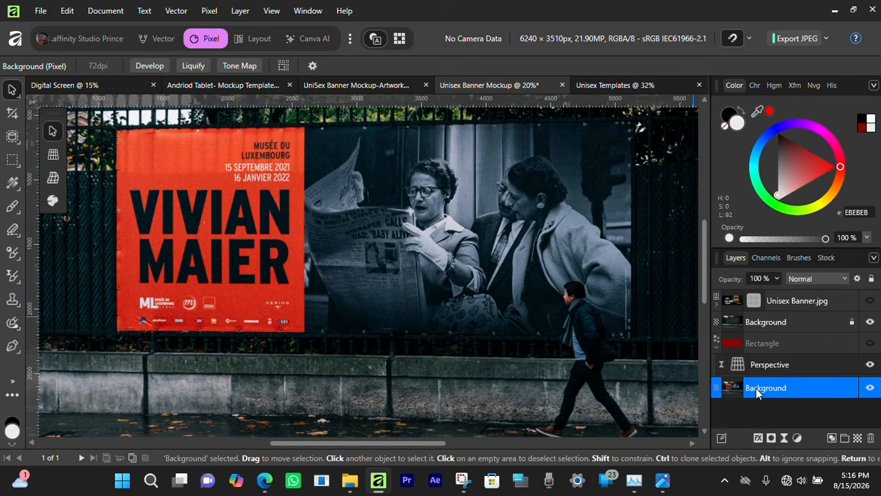
left_click(12, 141)
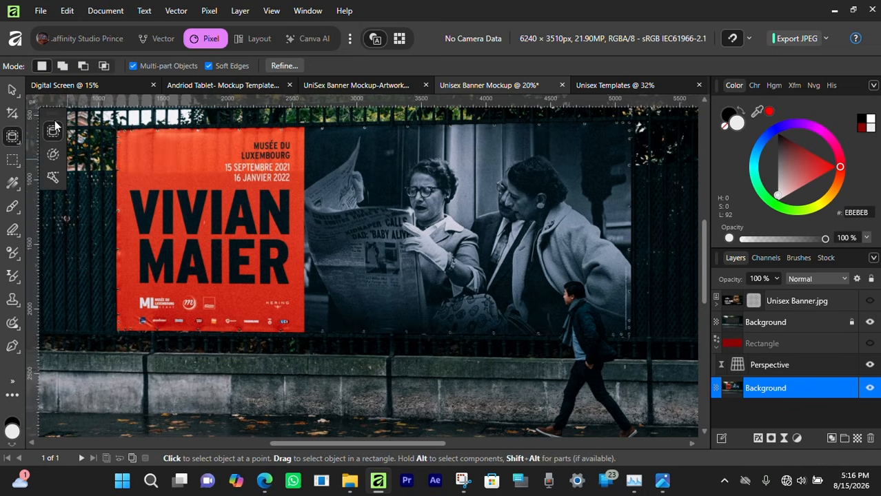
left_click(53, 156)
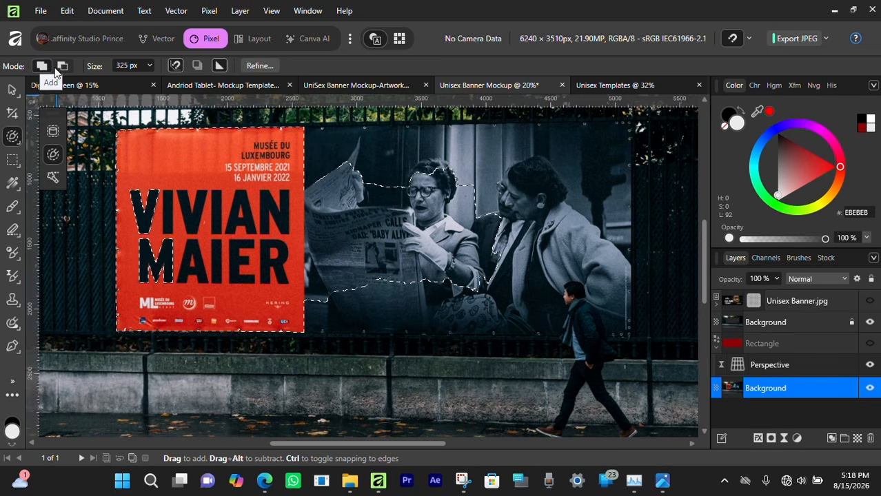
left_click(360, 162)
scroll(360, 161, "up", 1)
scroll(360, 162, "up", 1)
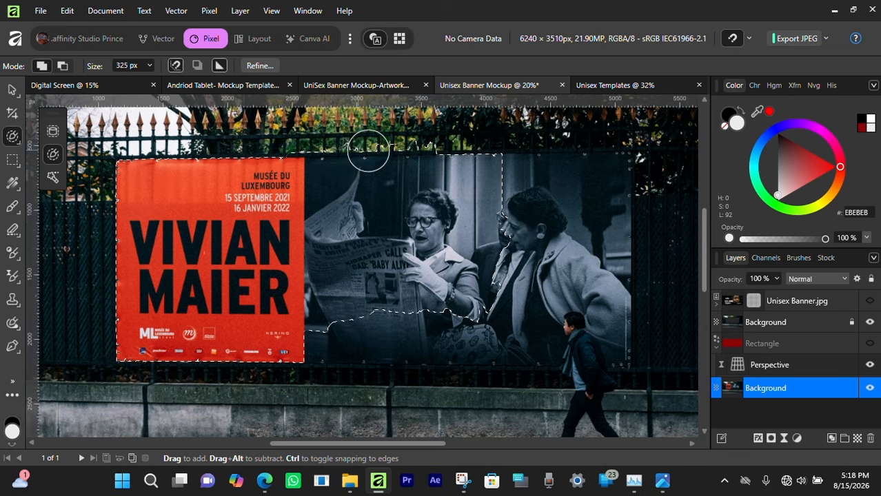
Subtract the overspill along the fence above the banner from the selection, then delete the selected pixels.
left_click(62, 65)
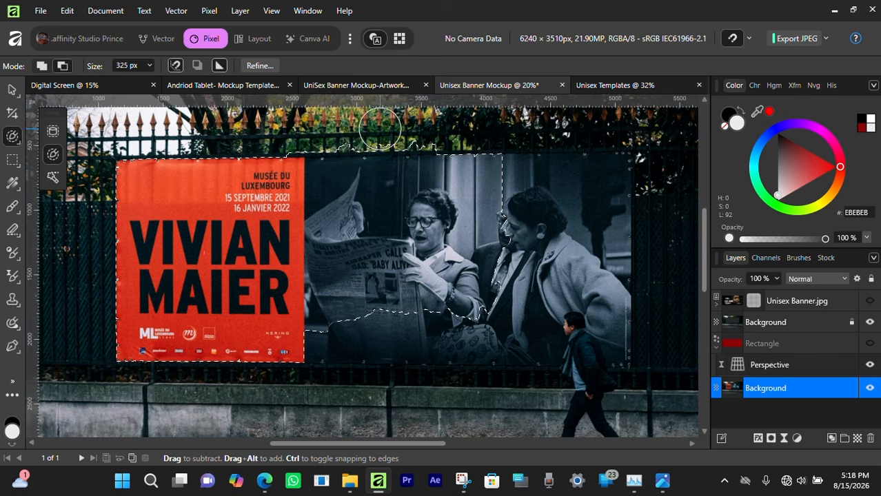
mouse_move(353, 134)
left_mouse_down()
mouse_move(403, 134)
mouse_move(345, 148)
mouse_move(269, 148)
left_mouse_up()
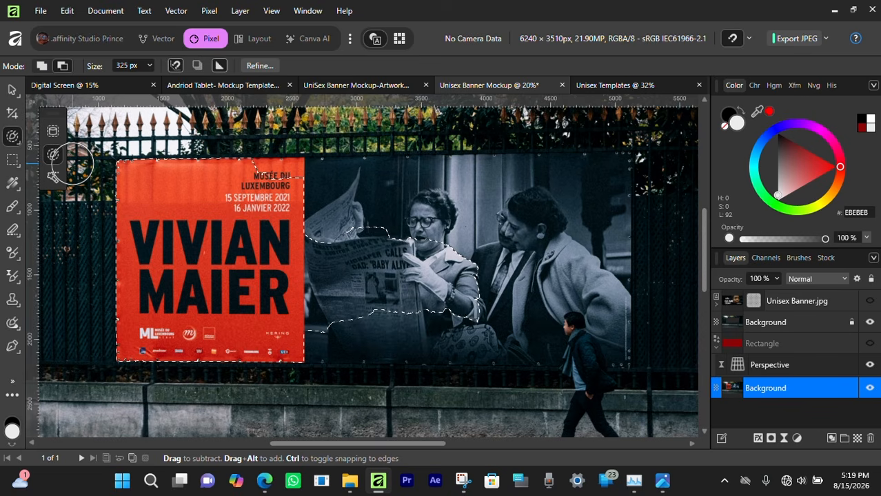
key("Delete")
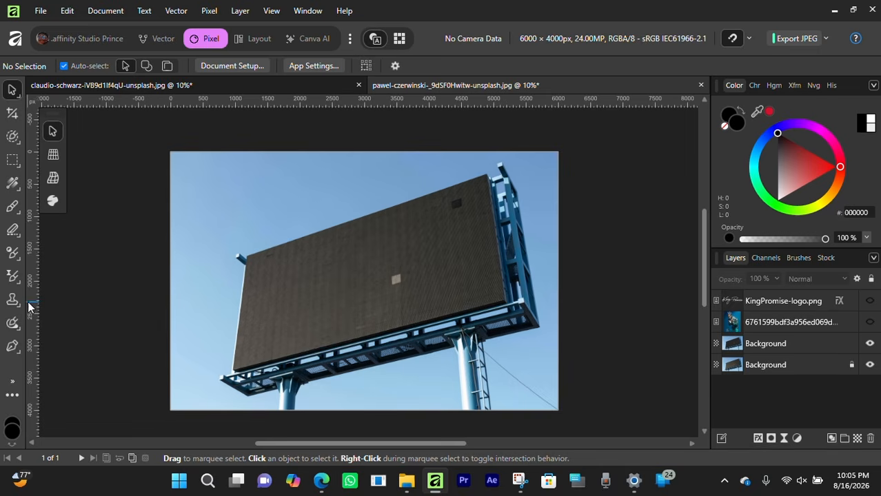
Draw a black rectangle about 4900 by 3000 px over the billboard photo and centre it horizontally.
key("u")
left_click_drag(235, 171, 552, 362)
left_click_drag(333, 246, 305, 260)
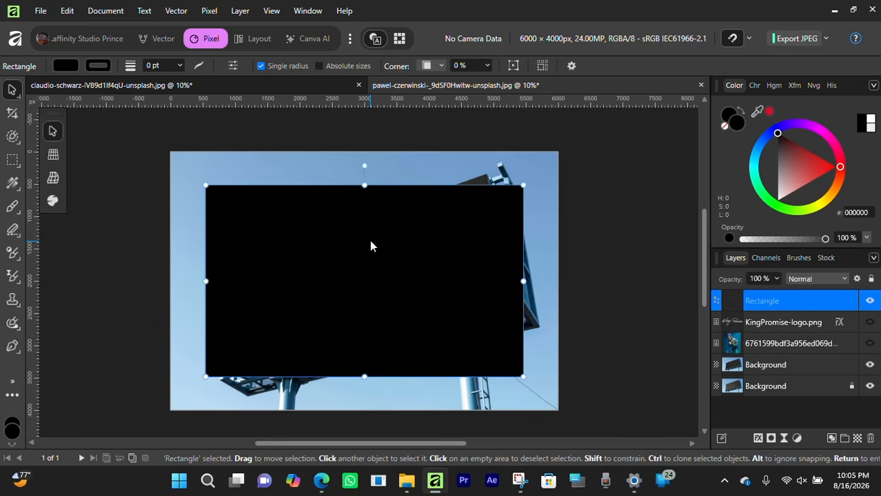
left_click_drag(410, 248, 163, 232)
left_click_drag(227, 241, 188, 235)
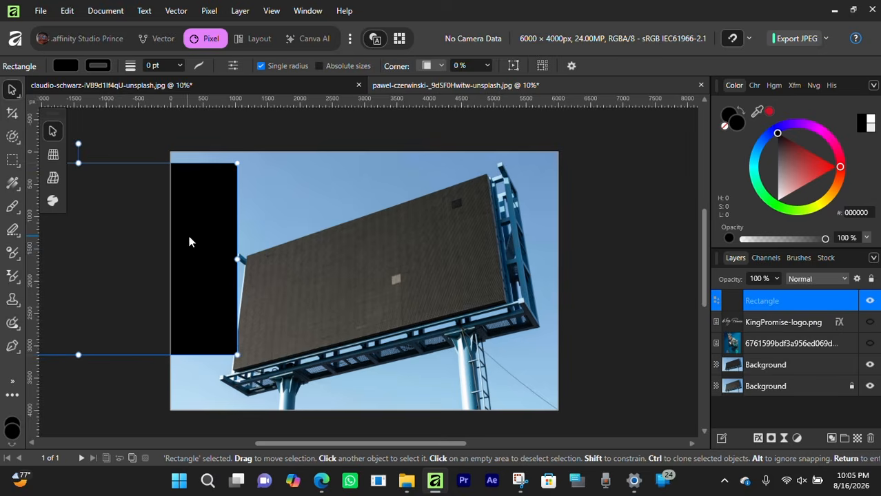
key("ctrl+z")
key("ctrl+z")
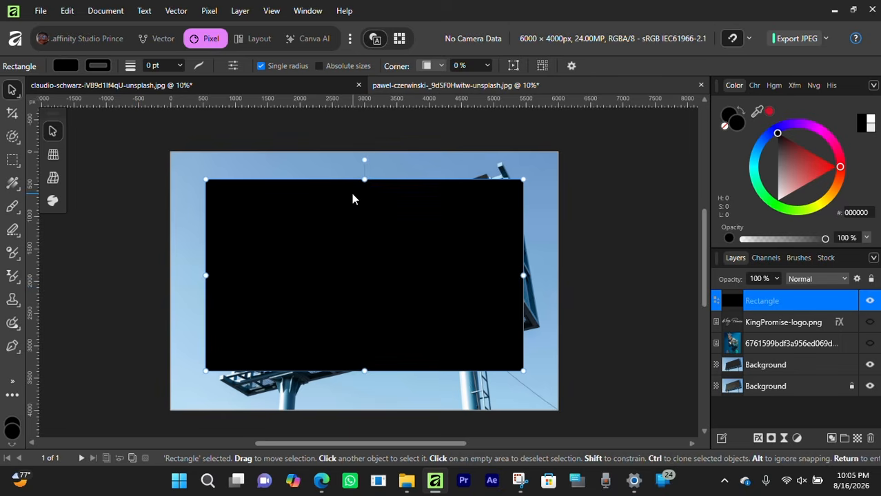
Apply a live perspective to the black rectangle and move its four corners onto the billboard screen's corners.
left_click(53, 156)
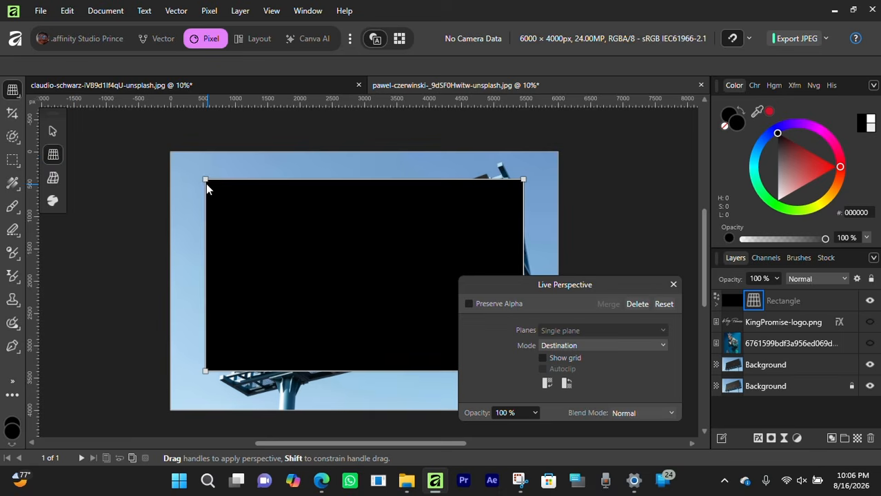
left_click_drag(206, 182, 242, 257)
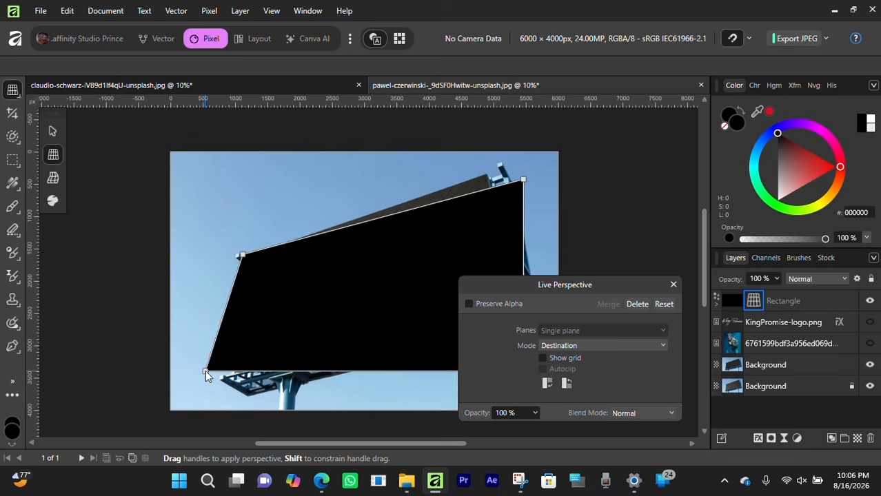
left_click_drag(205, 372, 231, 371)
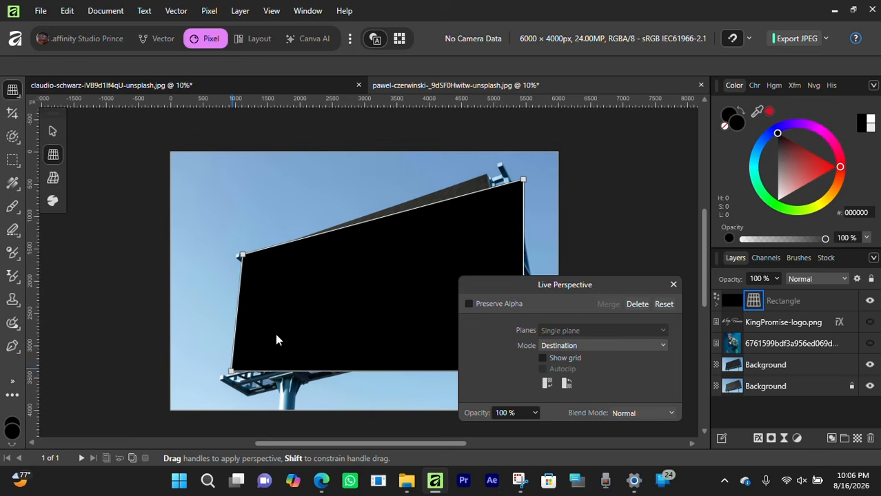
left_click_drag(523, 180, 489, 174)
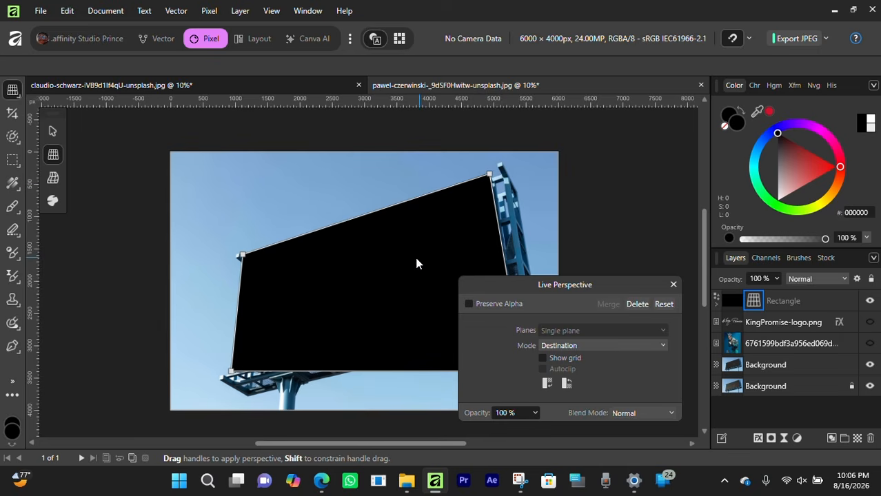
key("space")
left_click_drag(421, 260, 289, 279)
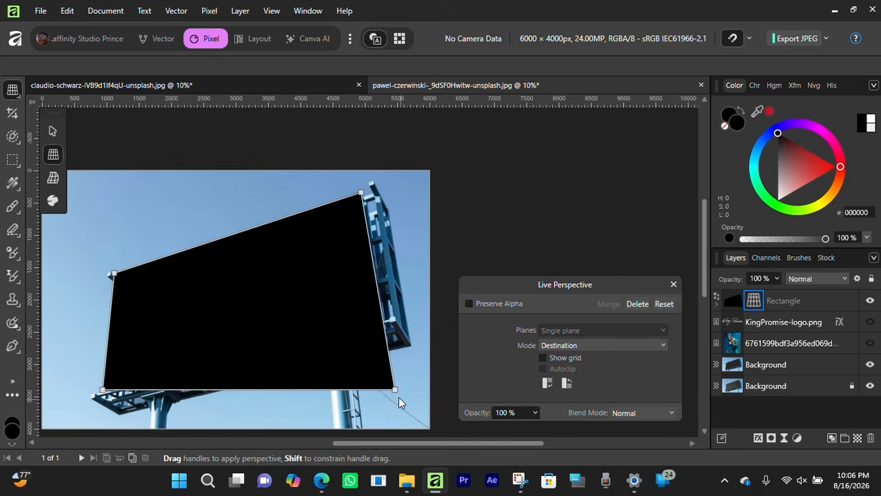
left_click_drag(394, 391, 378, 320)
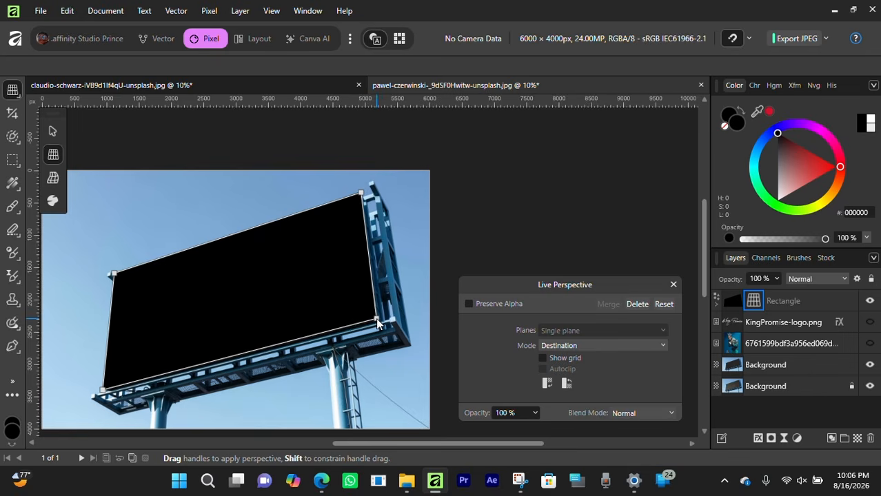
Fine-tune the perspective's upper-right corner so it sits exactly on the billboard screen's upper-right corner.
key("space")
left_click_drag(320, 277, 690, 148)
key("ctrl+plus")
key("space")
left_click_drag(262, 371, 264, 370)
key("space")
left_click_drag(436, 214, 263, 358)
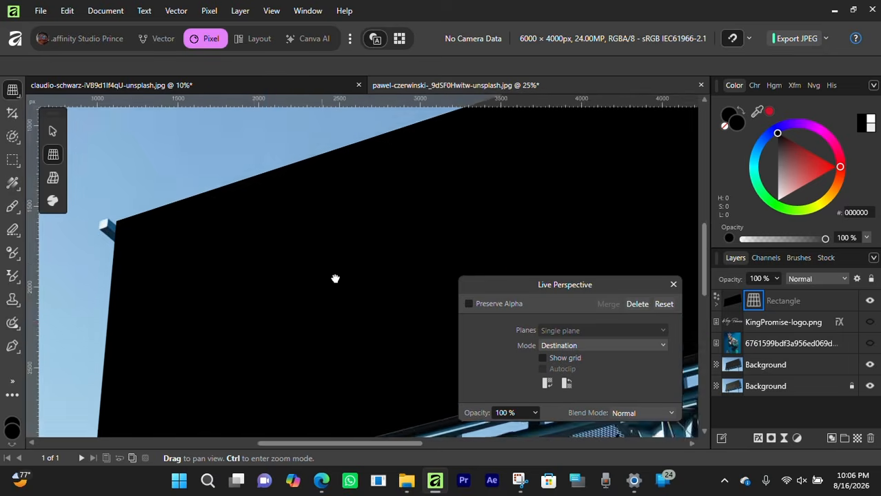
left_click_drag(599, 130, 291, 246)
left_click_drag(426, 141, 418, 139)
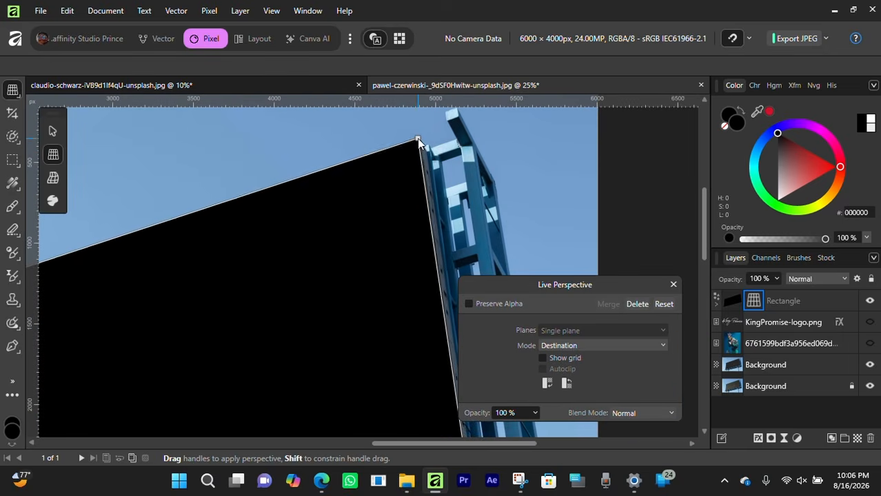
key("space")
left_click_drag(385, 195, 369, 223)
mouse_move(403, 169)
left_mouse_down()
mouse_move(405, 183)
mouse_move(406, 170)
left_mouse_up()
Fine-tune the perspective's lower-right corner against the billboard screen's lower edge and check the fit along the screen.
key("space")
key("space")
left_click_drag(392, 422, 378, 212)
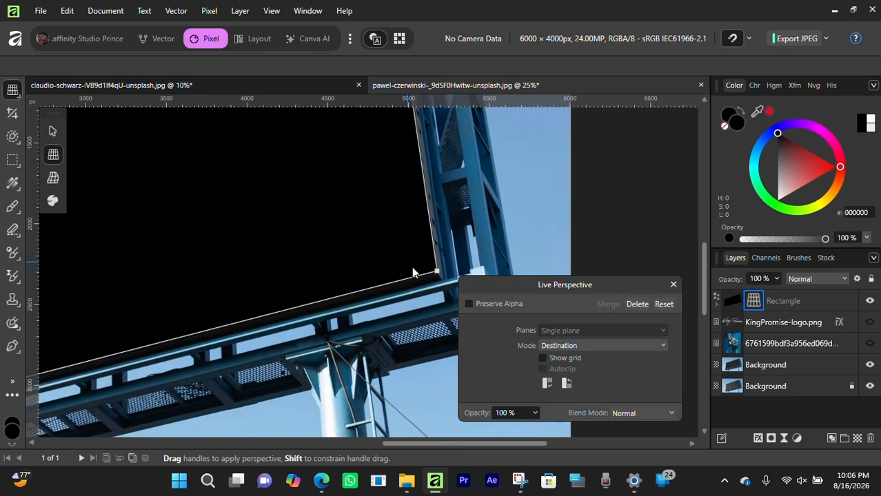
left_click_drag(434, 273, 432, 276)
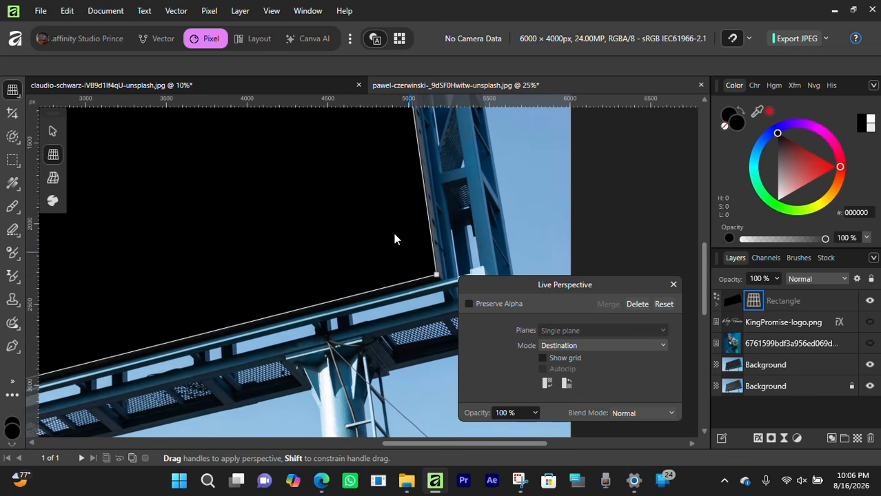
key("space")
left_click_drag(399, 228, 460, 213)
mouse_move(163, 214)
left_mouse_down()
mouse_move(271, 220)
mouse_move(330, 244)
mouse_move(341, 235)
left_mouse_up()
Finish the perspective editing and select the Rectangle layer with the whole billboard in view.
key("v")
key("ctrl+minus")
key("space")
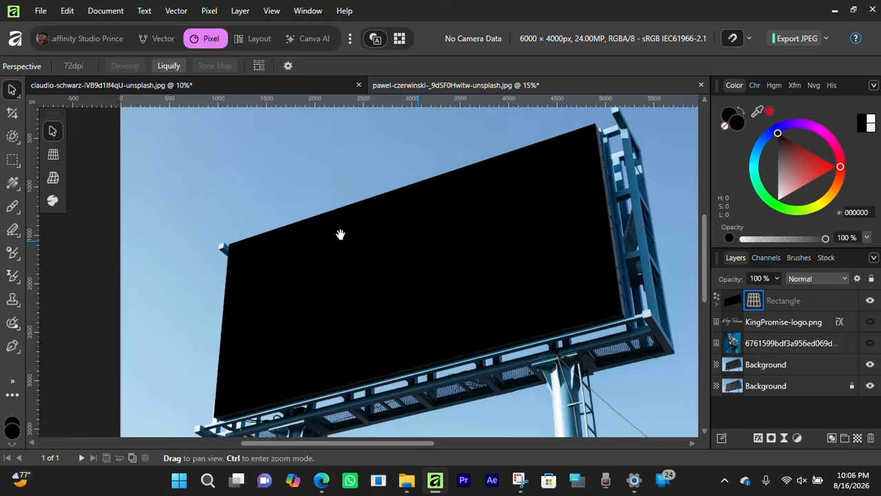
left_click_drag(395, 235, 354, 223)
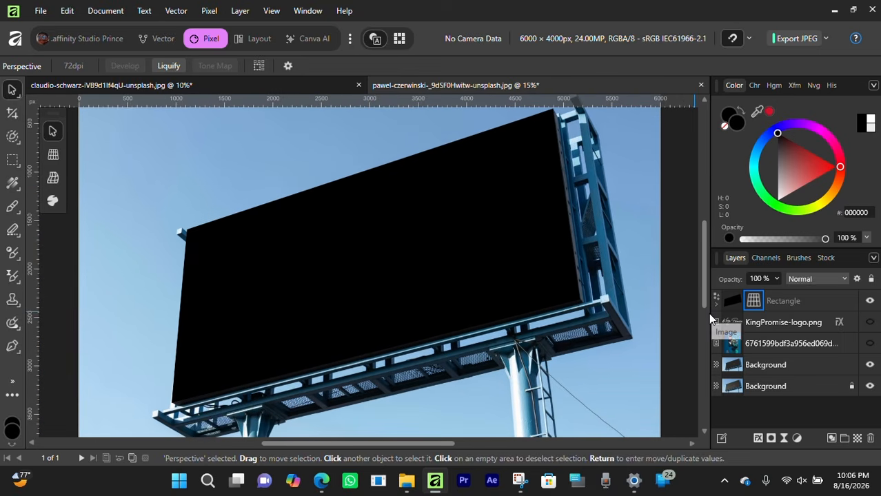
left_click(793, 304)
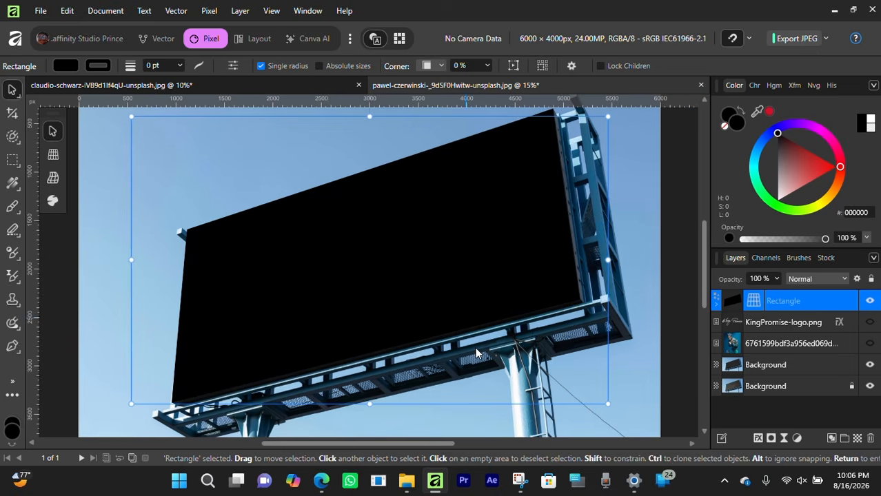
Check the cut-out screen against the locked Background layer and move the Rectangle layer between the two Background layers.
left_click_drag(528, 183, 527, 200)
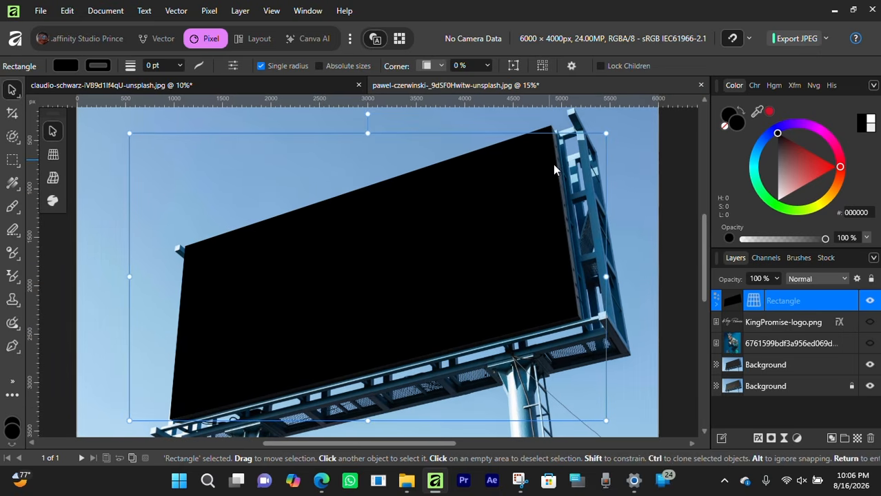
left_click(871, 303)
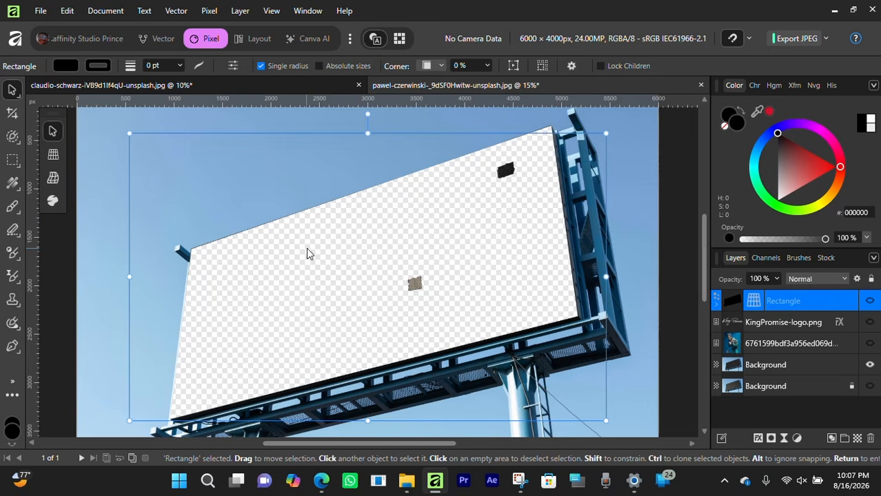
left_click(871, 386)
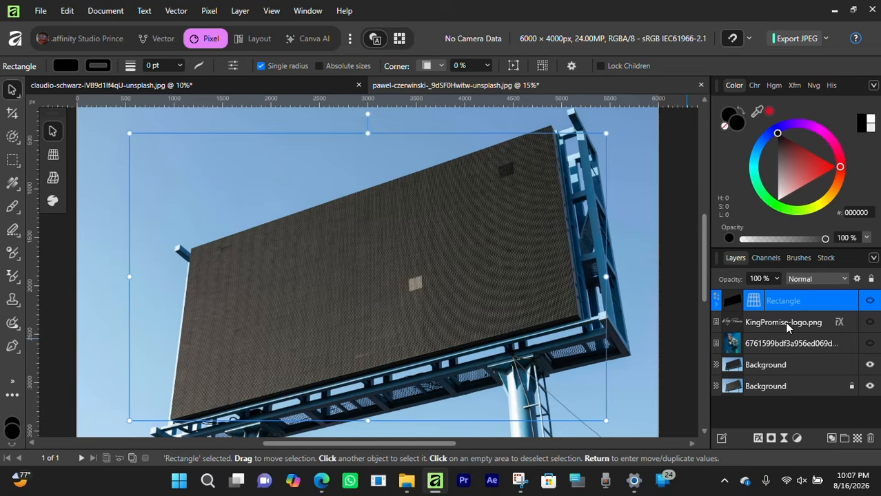
left_click(870, 303)
left_click_drag(799, 308, 809, 374)
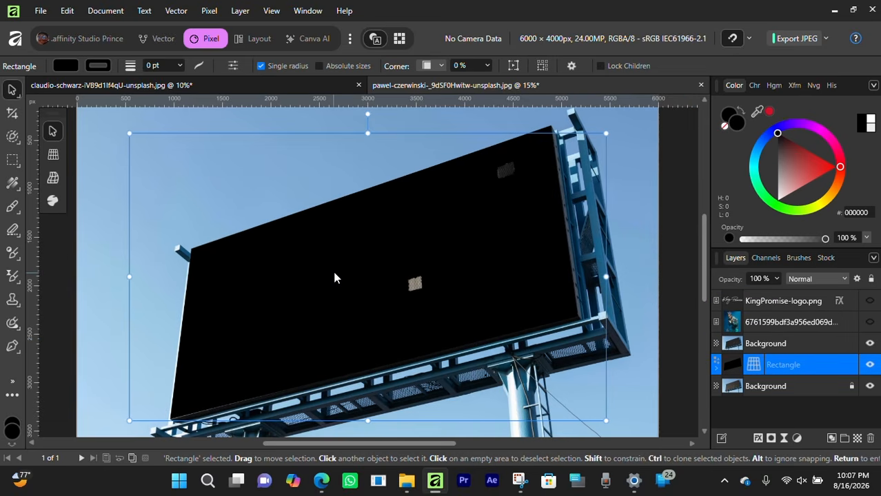
left_click_drag(405, 273, 401, 256)
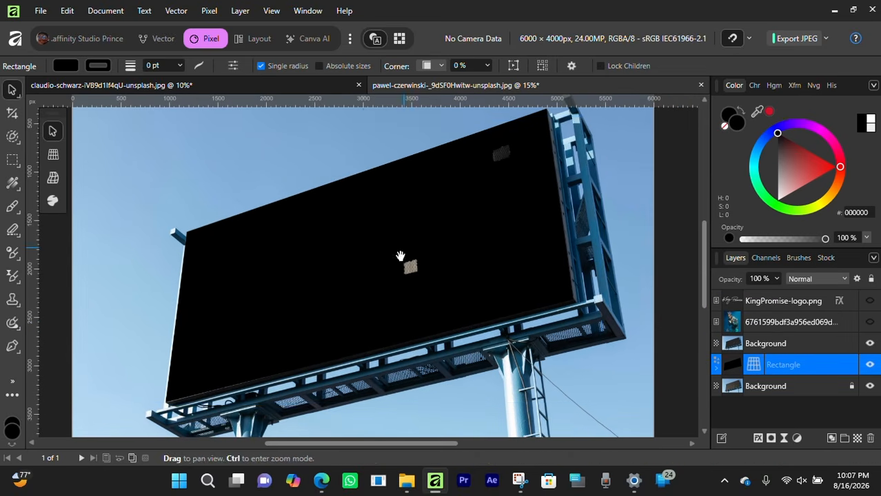
Make the portrait artwork layer visible and nest it inside the perspective Rectangle layer.
left_click(758, 329)
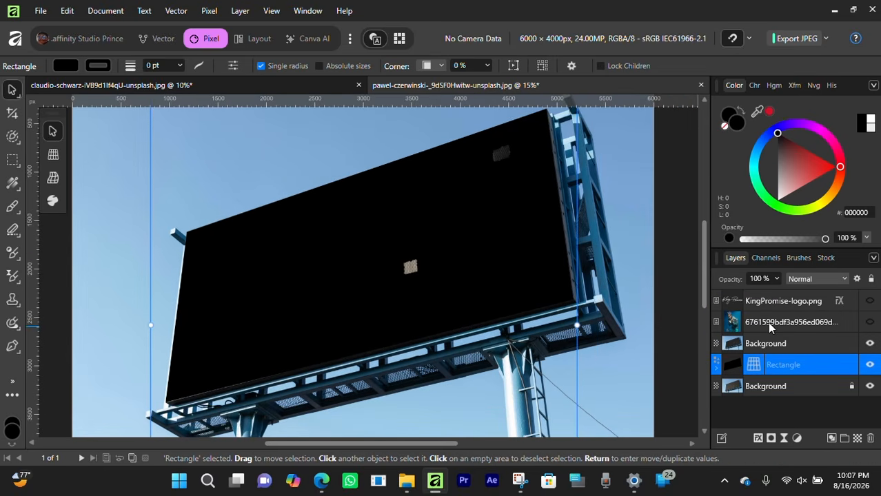
left_click(870, 323)
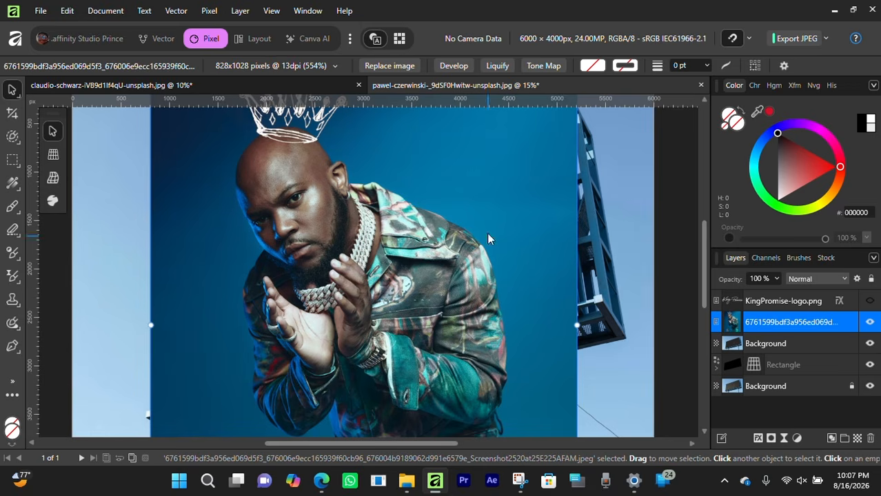
scroll(461, 210, "up", 2)
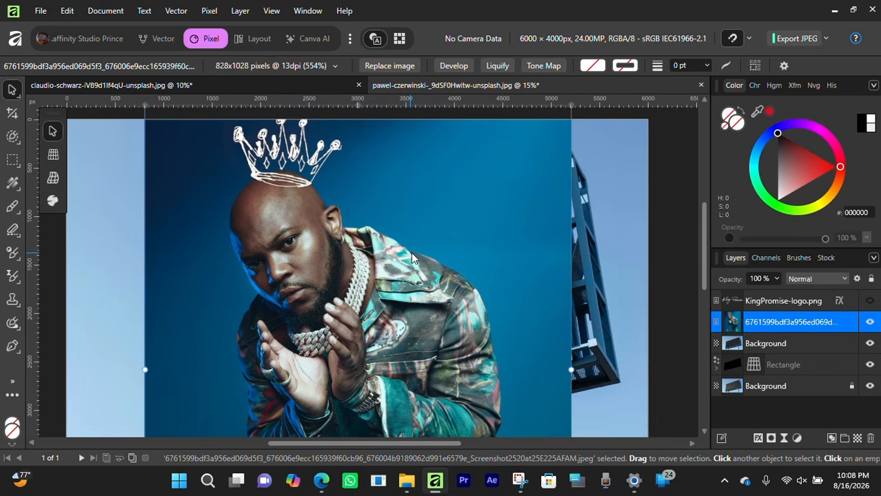
left_click(871, 323)
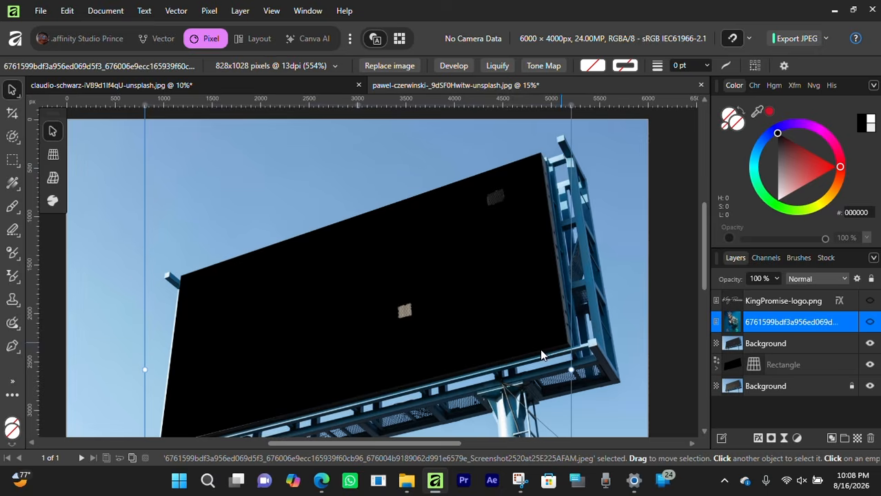
left_click_drag(818, 327, 816, 363)
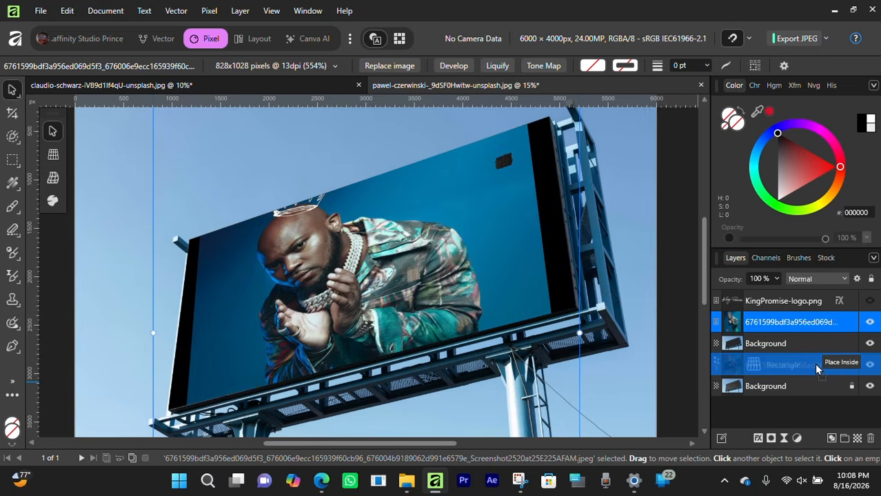
left_click_drag(817, 369, 757, 365)
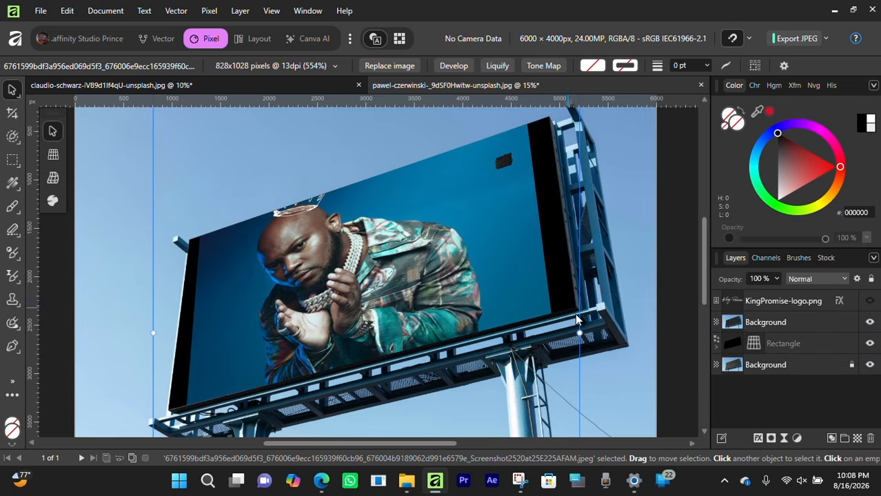
Widen the nested portrait artwork on both sides to fill the billboard screen and reposition it within the frame.
left_click_drag(579, 333, 604, 334)
left_click_drag(153, 333, 128, 334)
mouse_move(388, 288)
left_mouse_down()
mouse_move(400, 250)
mouse_move(386, 236)
mouse_move(394, 271)
left_mouse_up()
left_click_drag(399, 230, 404, 255)
left_click(511, 207)
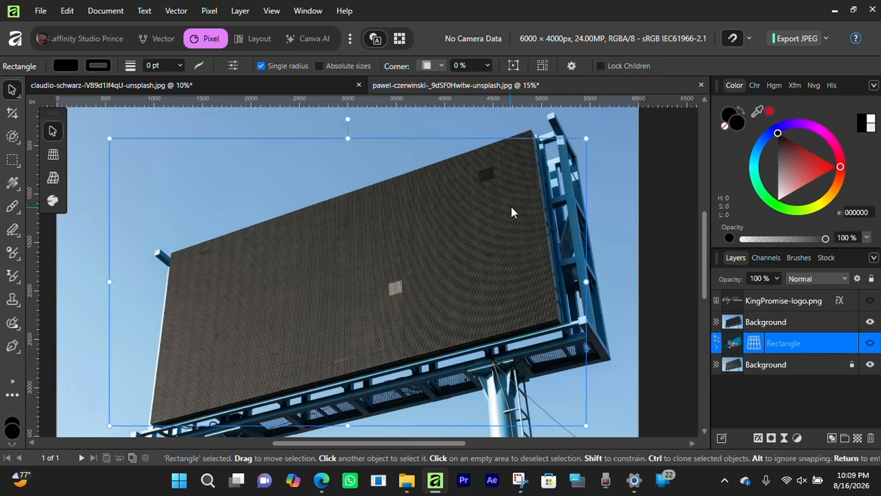
Compare the billboard with and without the artwork and set the Rectangle layer's blend mode to Screen.
left_click(870, 344)
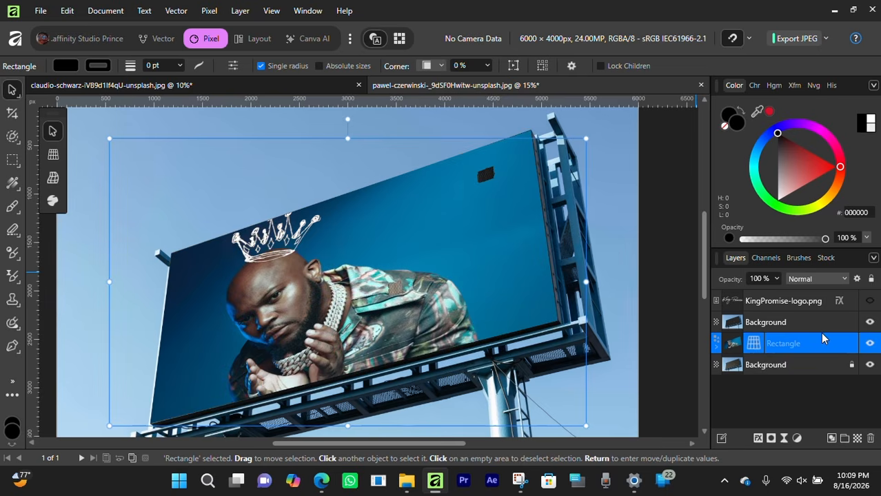
left_click(869, 343)
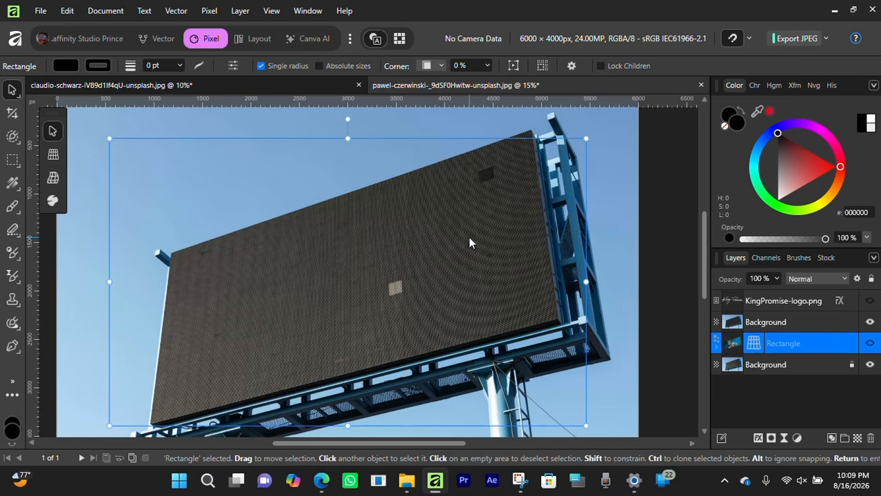
left_click(870, 344)
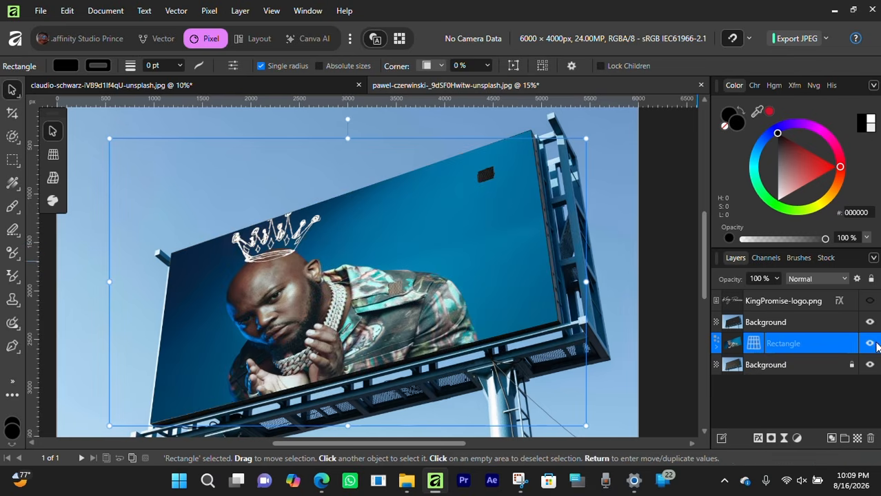
left_click(815, 279)
scroll(820, 179, "down", 2)
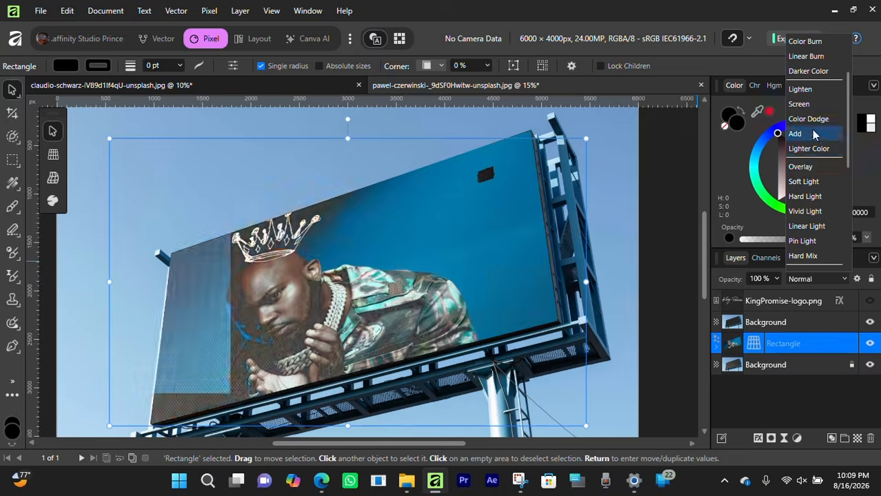
left_click(800, 104)
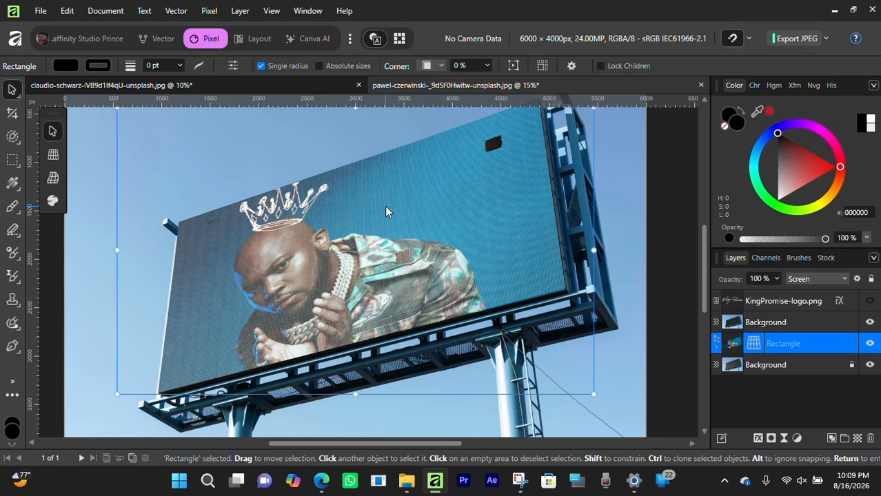
Toggle the Rectangle layer's visibility to compare the Screen-blended artwork with the bare LED texture.
left_click(870, 344)
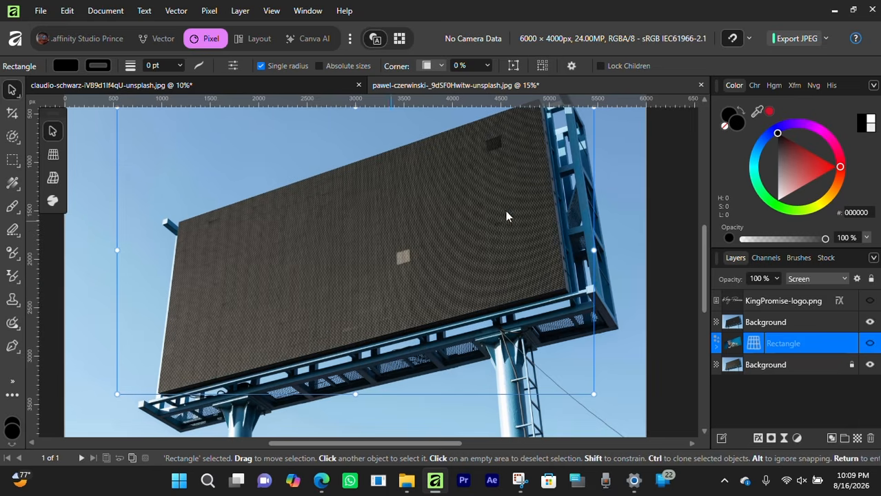
left_click(870, 344)
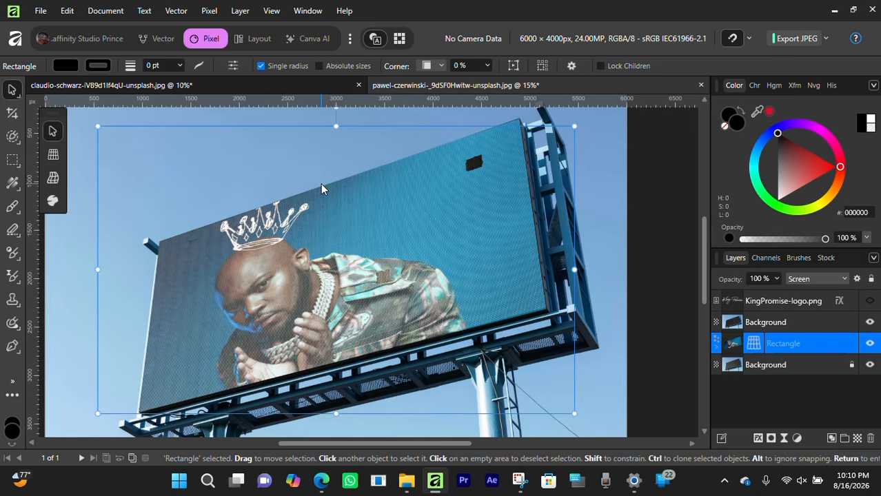
key("ctrl+h")
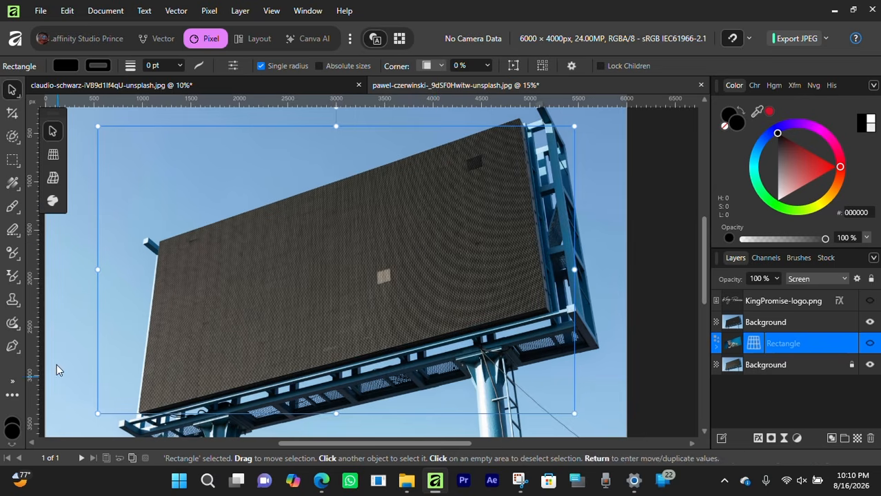
key("ctrl+h")
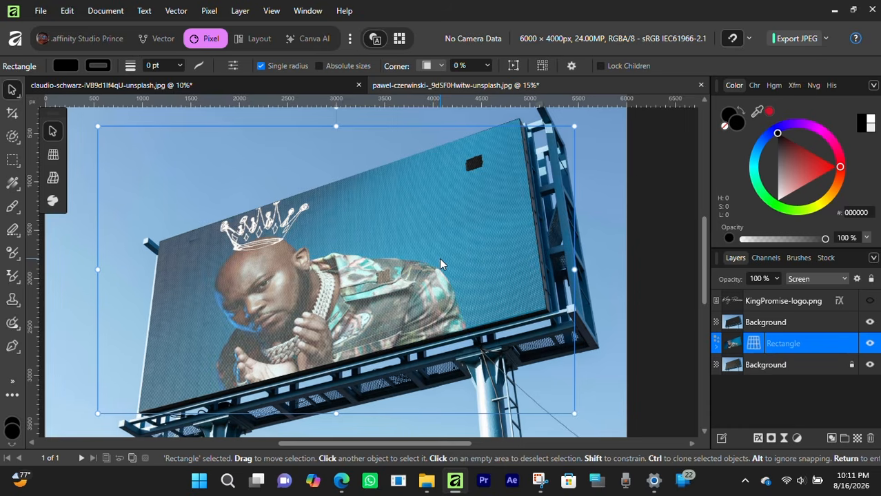
Add a Levels adjustment above the Rectangle layer with the black level at 25% and compare before and after.
left_click(797, 440)
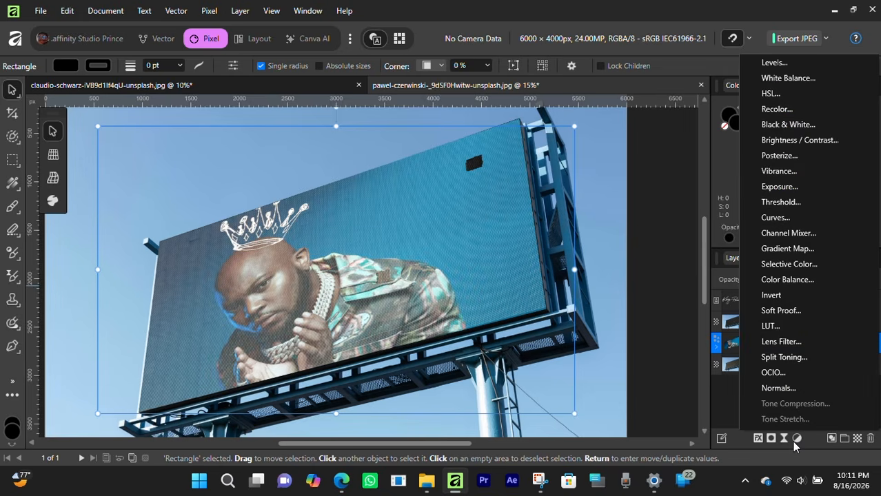
left_click(774, 62)
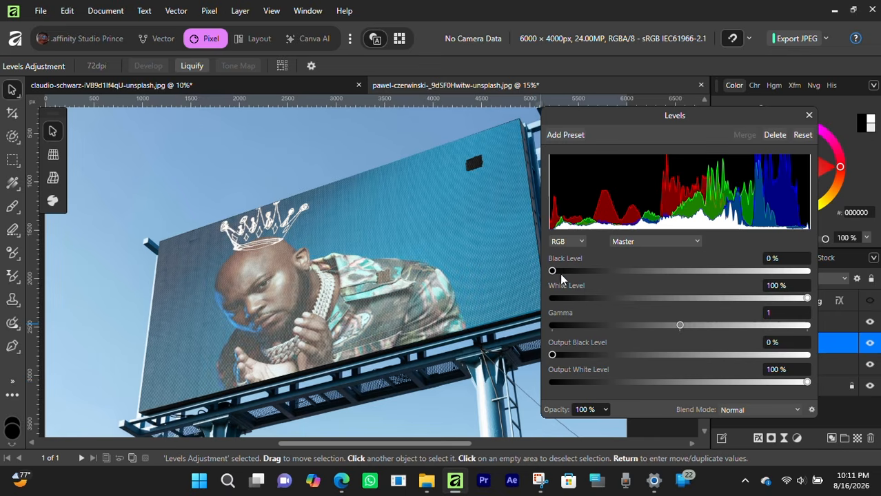
left_click_drag(557, 274, 617, 275)
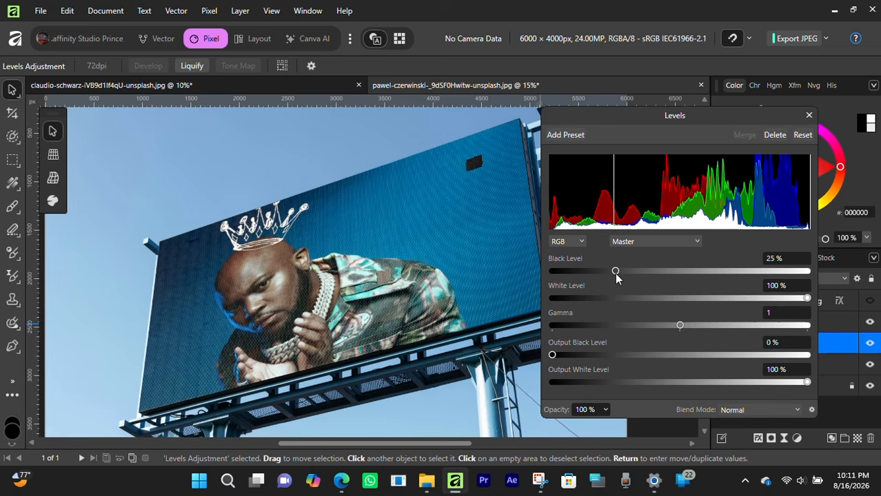
left_click(809, 116)
left_click(870, 344)
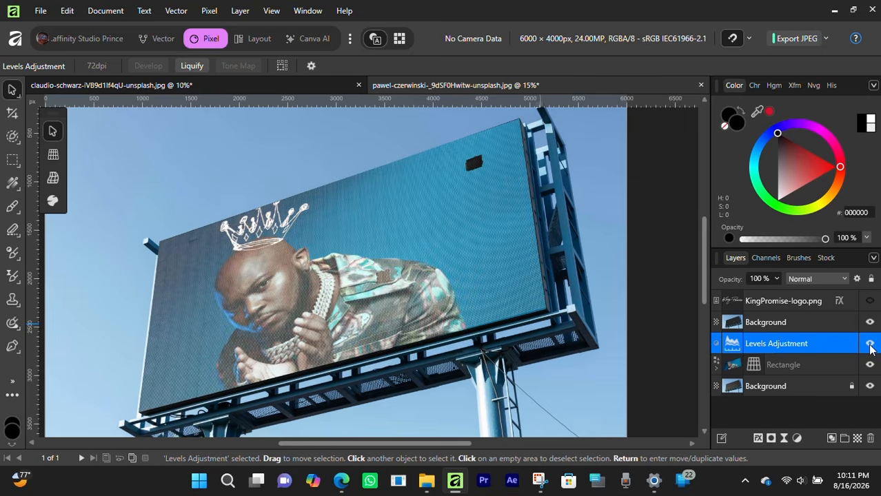
left_click(870, 344)
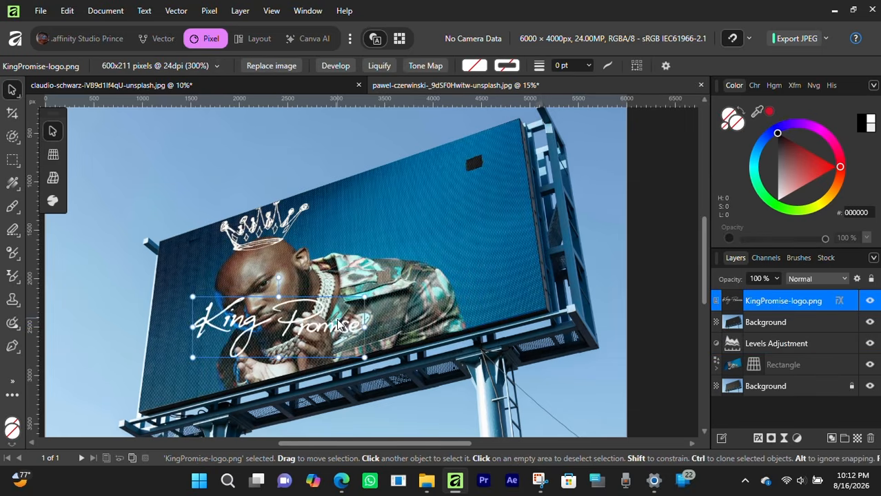
Nest the KingPromise-logo.png layer inside the Rectangle layer and position the logo at the billboard screen's lower-left area.
left_click_drag(299, 317, 252, 331)
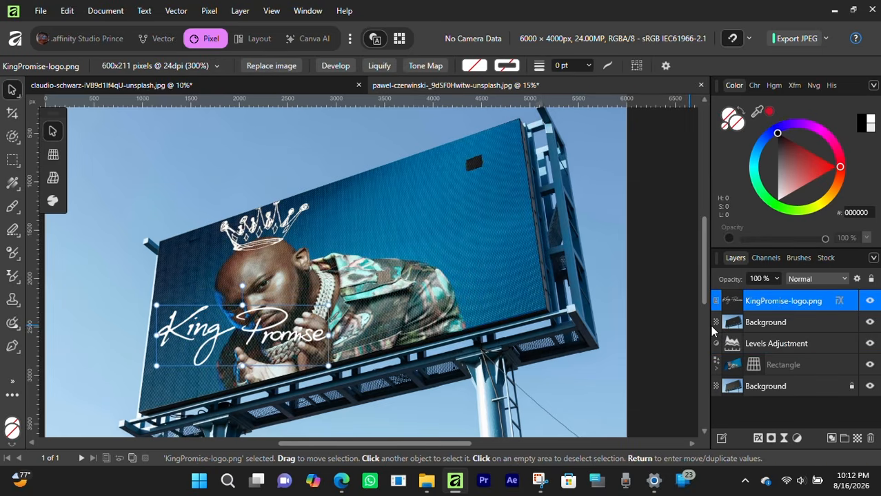
left_click_drag(798, 308, 819, 371)
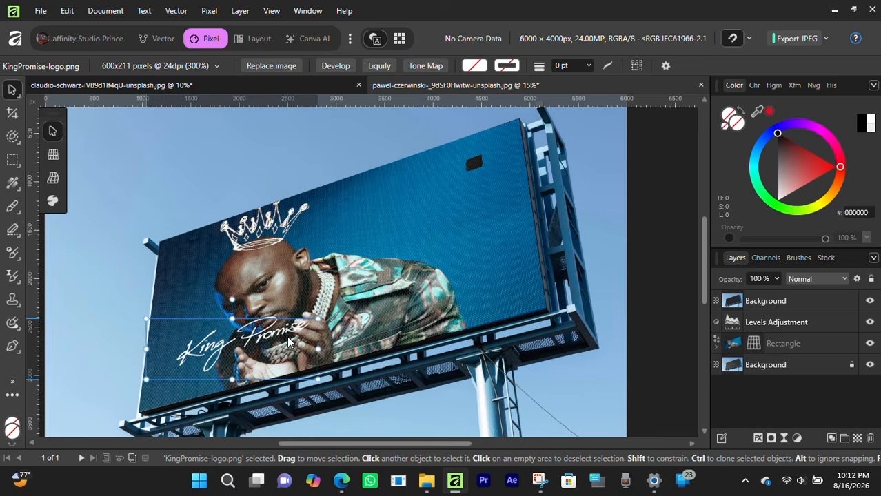
left_click_drag(289, 342, 272, 353)
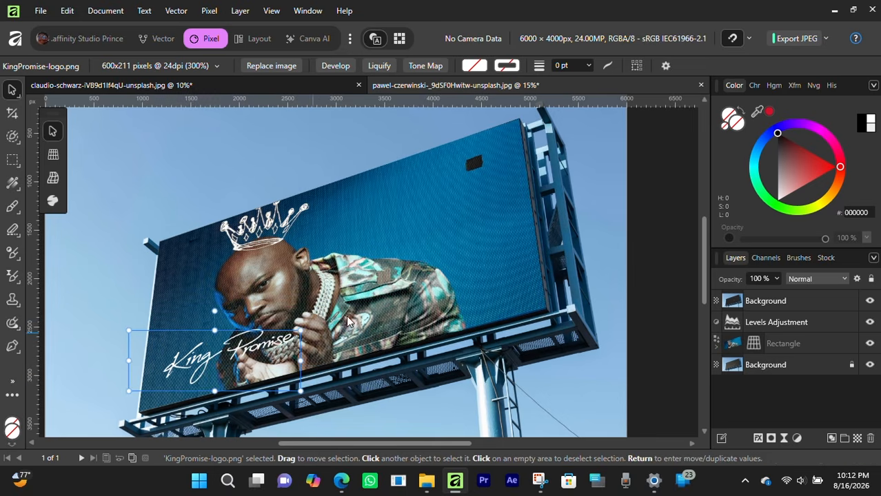
left_click(626, 206)
left_click_drag(662, 289, 687, 241)
left_click_drag(702, 290, 703, 272)
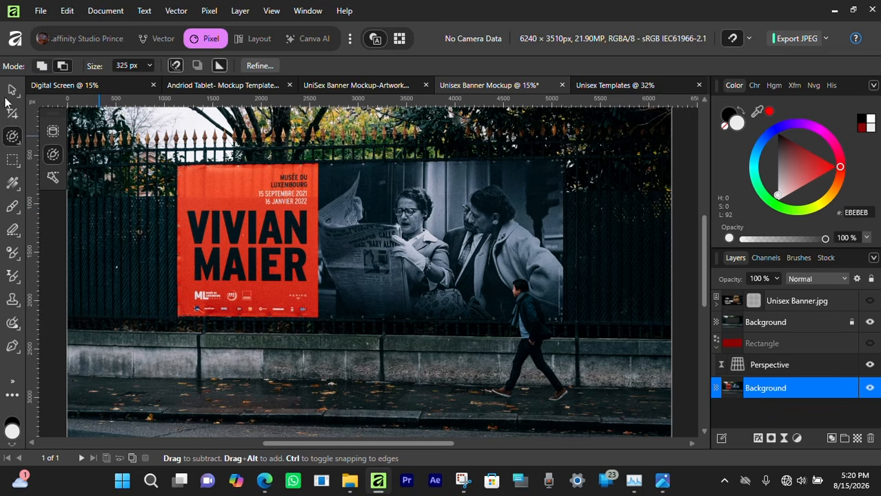
Look through the artboards in the Unisex Templates document.
left_click(10, 95)
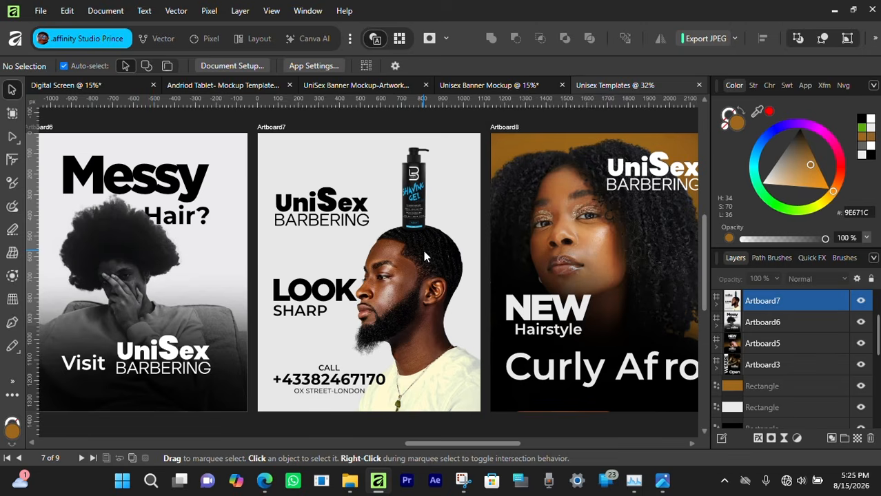
scroll(424, 250, "left", 5)
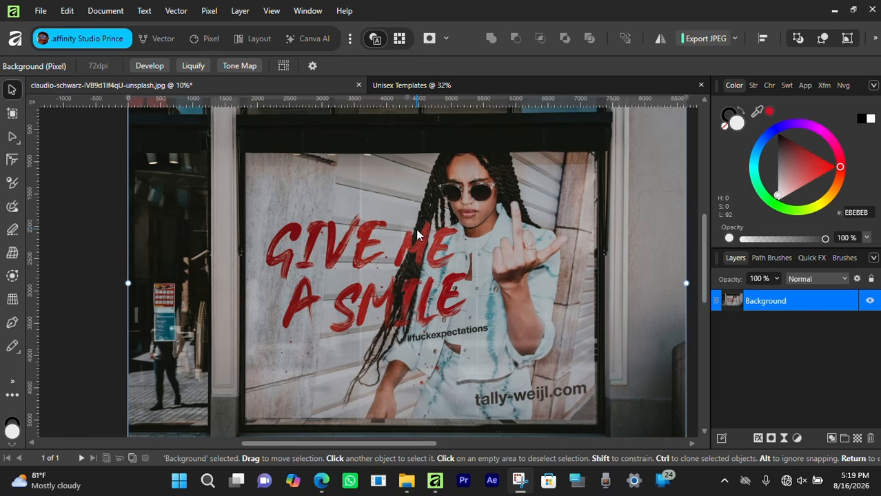
Start a Pen path at the poster's upper-left corner and run it straight down to the opening's lower-left corner.
key("p")
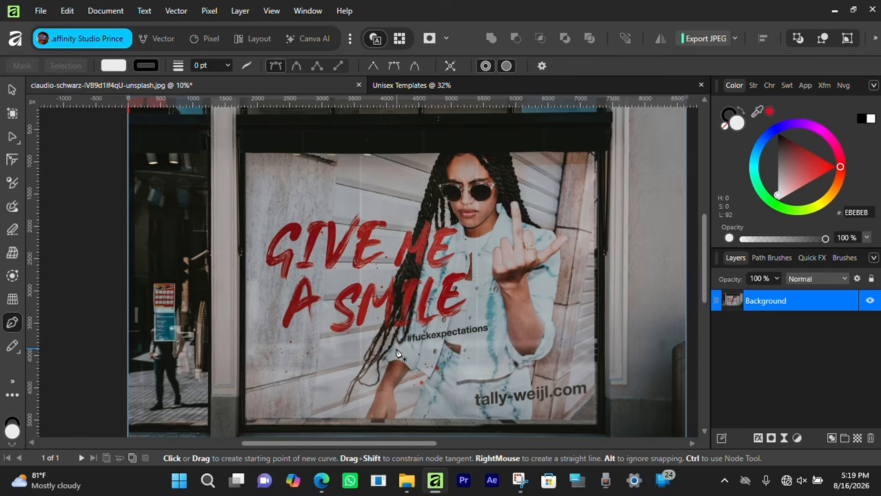
scroll(242, 161, "up", 3)
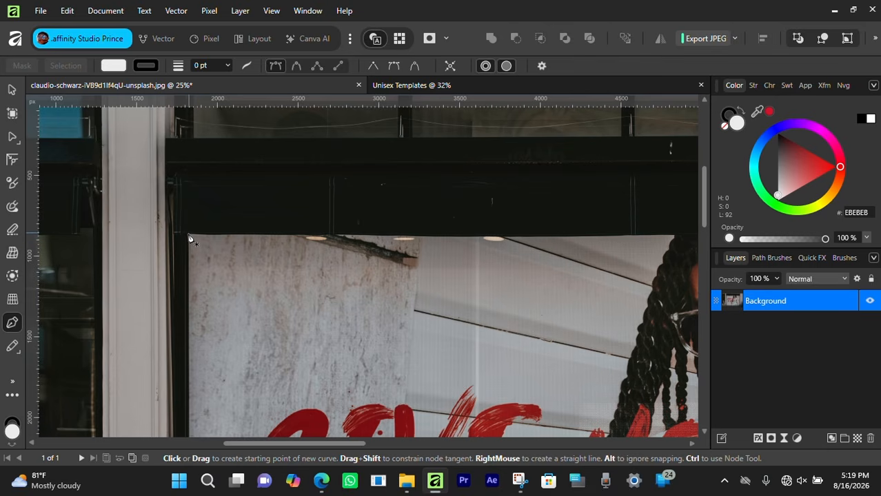
left_click(188, 235)
left_click_drag(209, 315, 252, 138)
left_click_drag(297, 393, 276, 255)
left_click(228, 248)
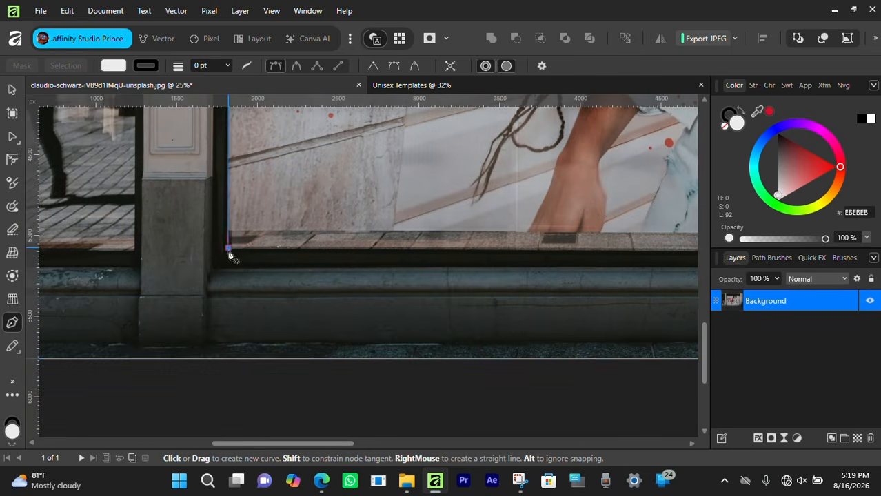
Extend the path along the poster's bottom edge to the lower-right corner and up to the upper-right corner.
left_click_drag(620, 226, 290, 247)
left_click_drag(579, 236, 283, 254)
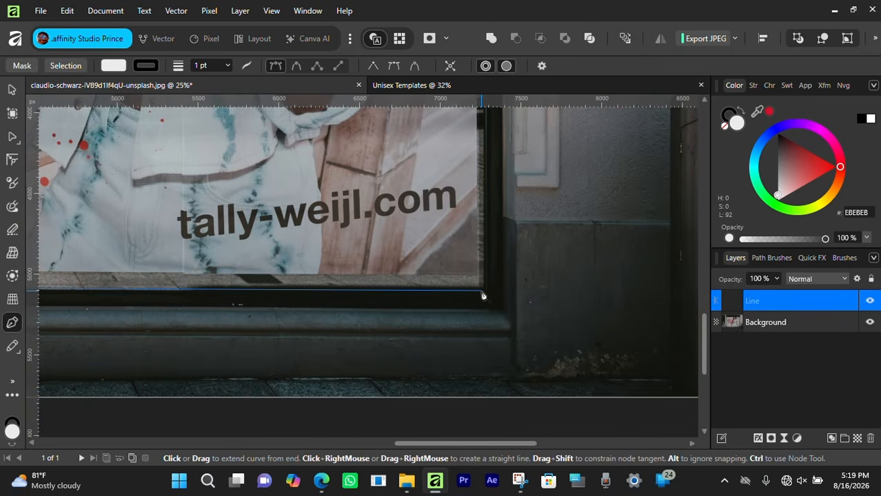
left_click(486, 292)
left_click_drag(456, 256, 458, 418)
left_click_drag(442, 118, 434, 275)
left_click_drag(421, 205, 423, 361)
left_click_drag(397, 123, 418, 287)
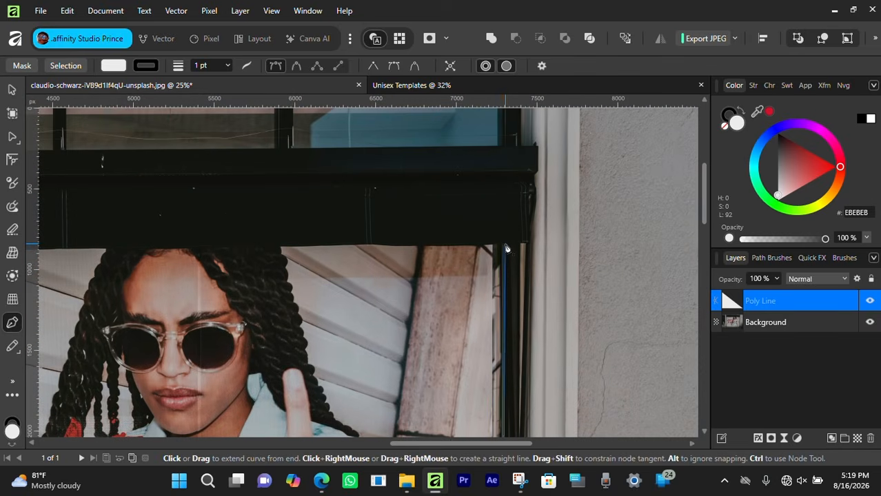
left_click(506, 248)
Hide the Poly Line layer and trace the awning's uneven lower edge leftward from the upper-right corner to just before the woman's hair.
left_click_drag(101, 281, 439, 275)
key("ctrl+minus")
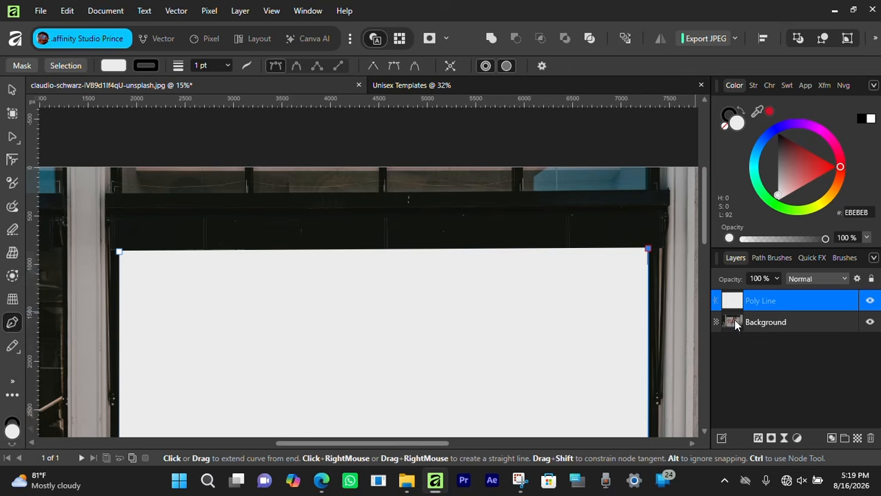
left_click(870, 301)
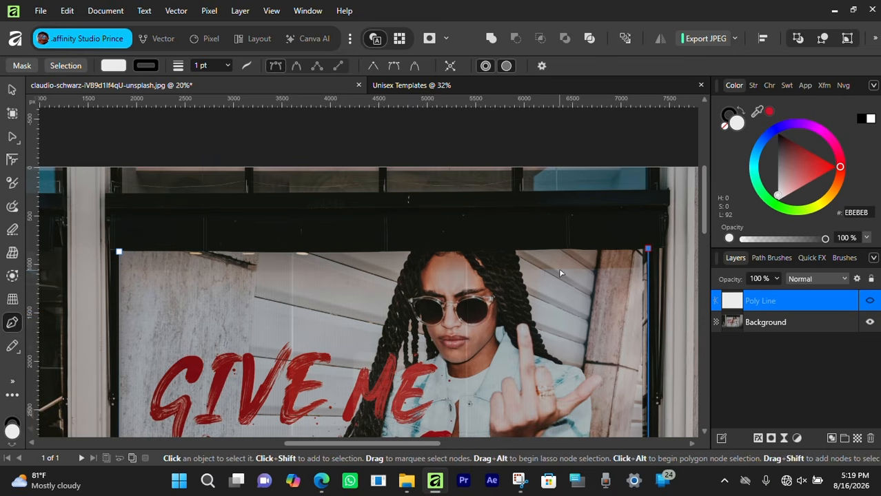
scroll(560, 275, "up", 2)
left_click_drag(560, 269, 278, 335)
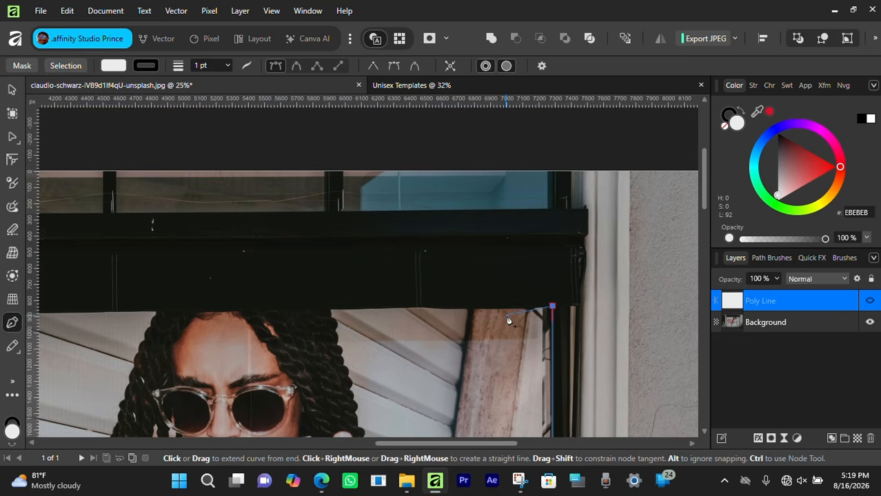
left_click_drag(423, 318, 464, 309)
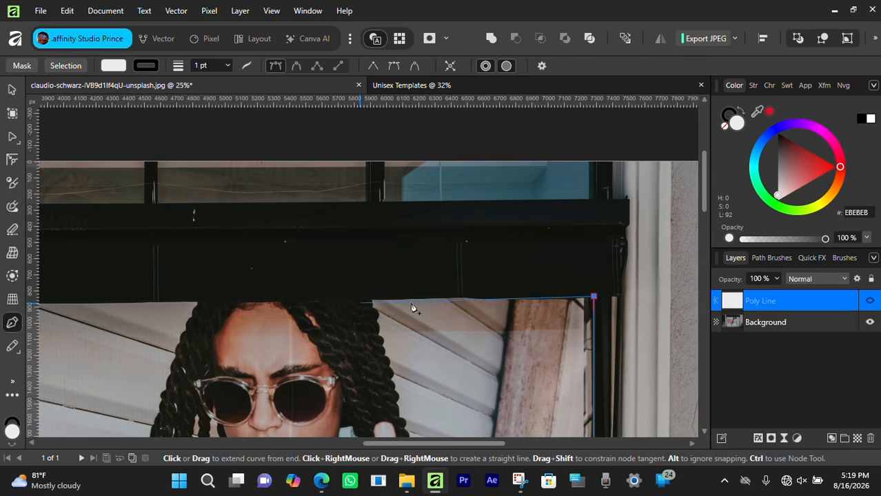
left_click_drag(355, 327, 390, 295)
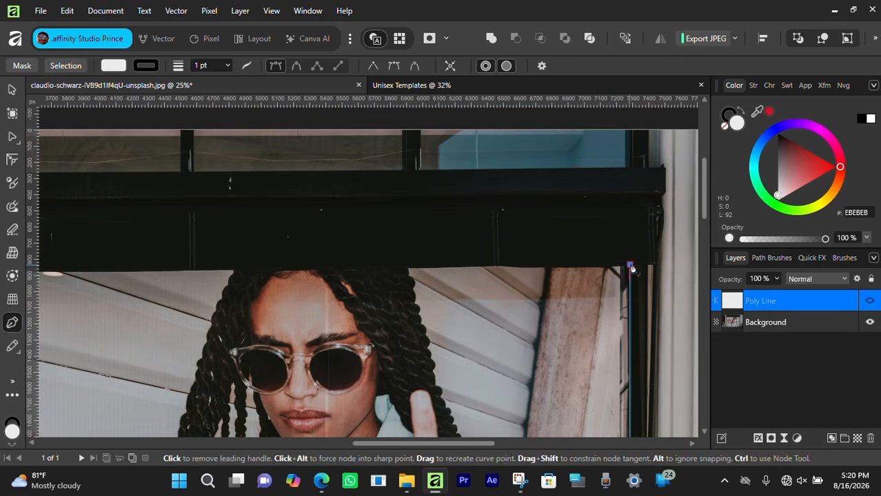
scroll(617, 267, "up", 3)
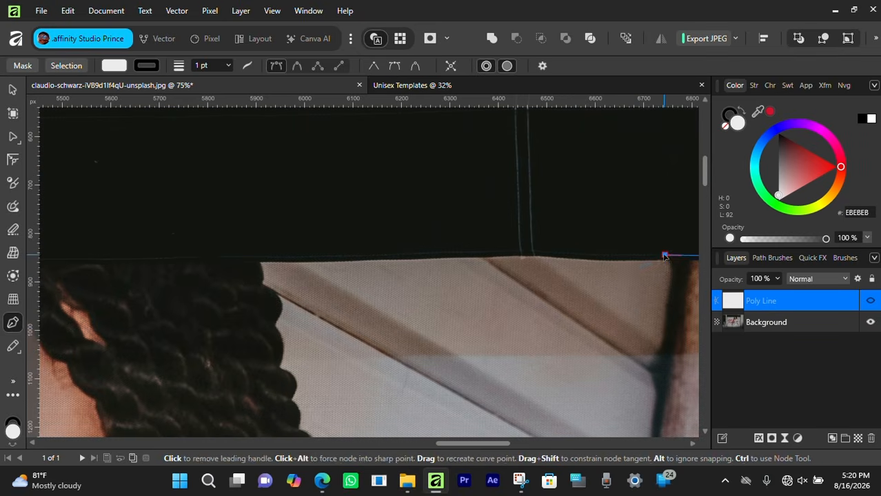
left_click(626, 262)
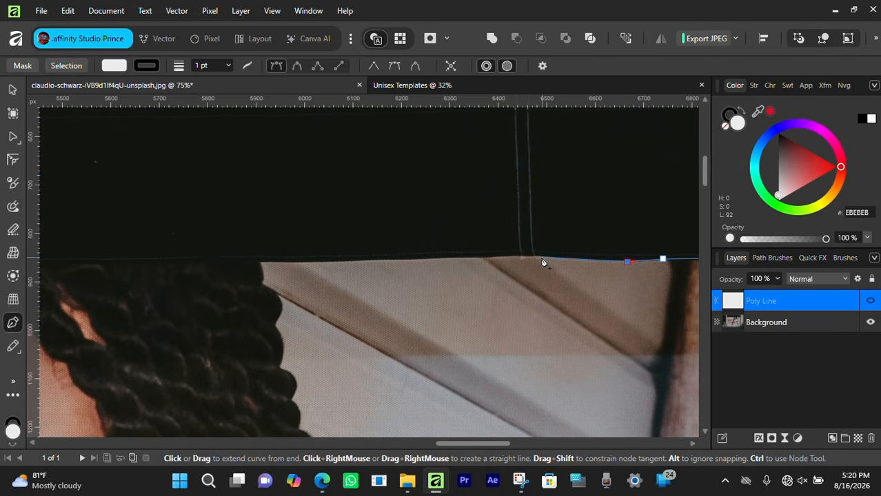
left_click(542, 257)
left_click(498, 256)
left_click(358, 262)
Continue the path with closely spaced points along the awning's edge above the woman's braids and forehead.
left_click_drag(358, 263, 556, 280)
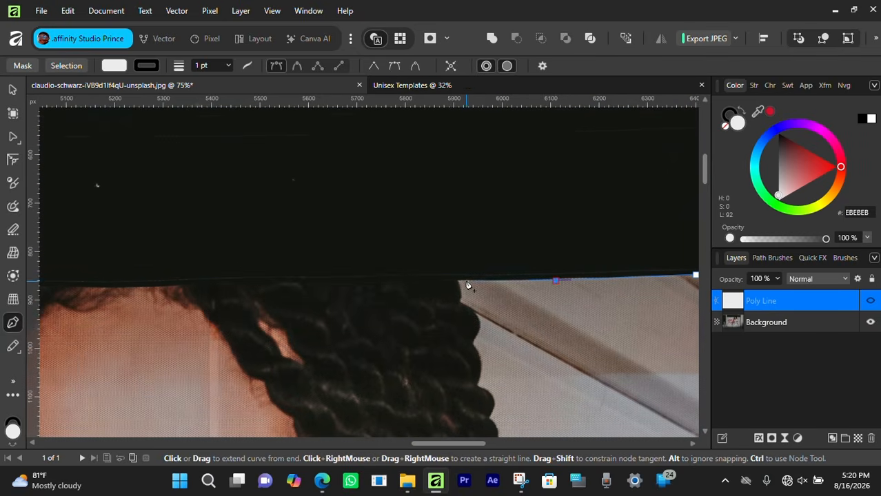
left_click(466, 281)
left_click_drag(398, 283, 632, 279)
left_click_drag(519, 295, 524, 295)
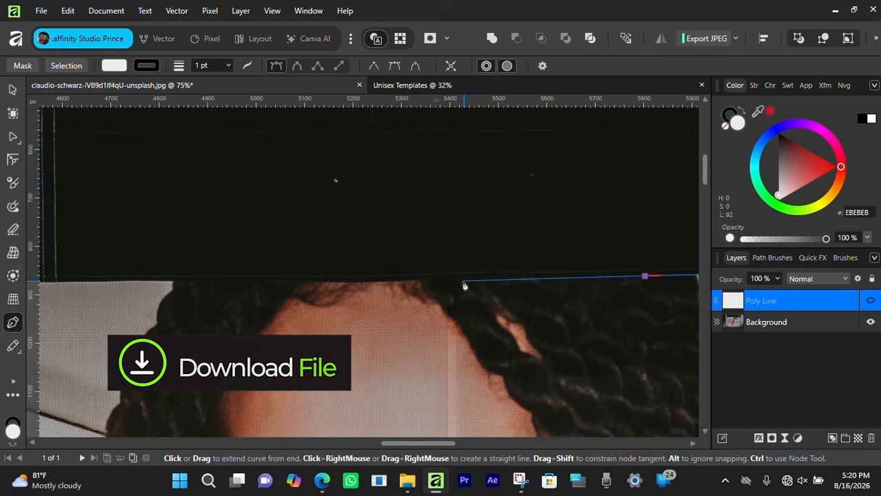
left_click(463, 280)
left_click_drag(463, 280, 570, 272)
left_click(487, 275)
left_click_drag(488, 275, 582, 291)
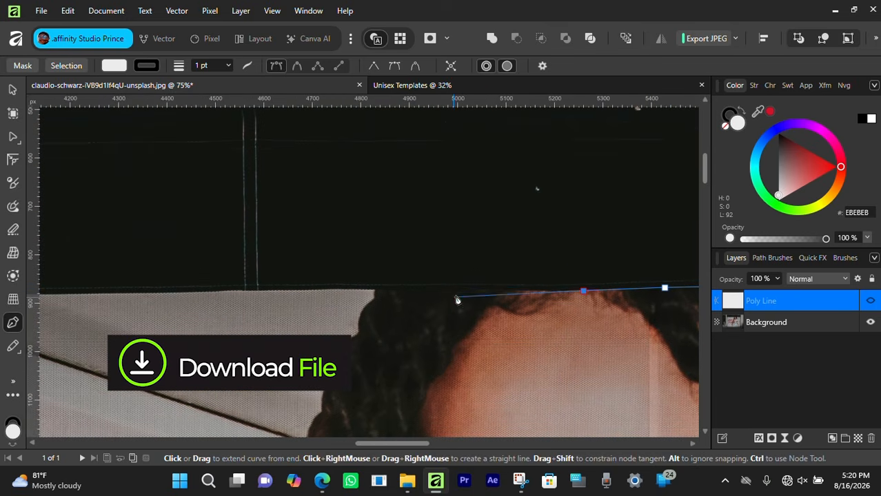
left_click(488, 292)
left_click_drag(487, 292, 606, 308)
left_click(484, 313)
Extend the path along the awning's edge over the pale siding, from the woman's hair to the nearest light spot.
left_click_drag(484, 312, 500, 327)
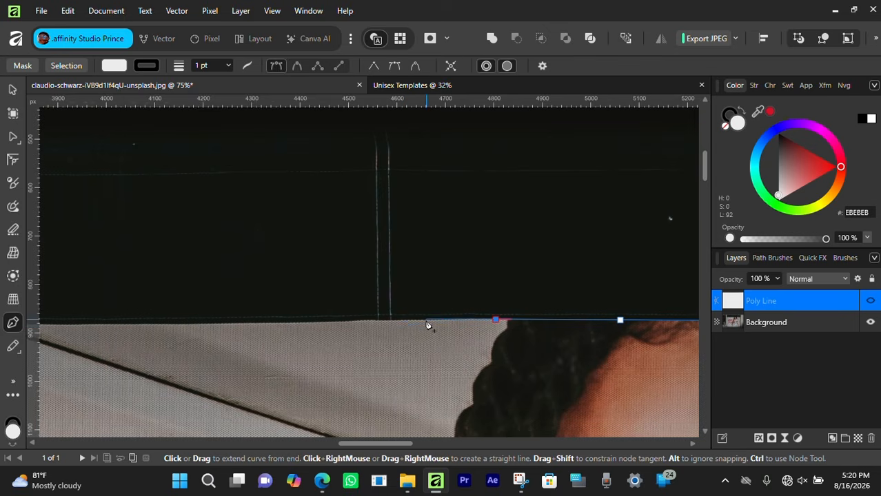
left_click(425, 320)
left_click(392, 320)
left_click(372, 322)
left_click_drag(280, 324, 404, 319)
left_click(404, 318)
left_click_drag(273, 323, 521, 315)
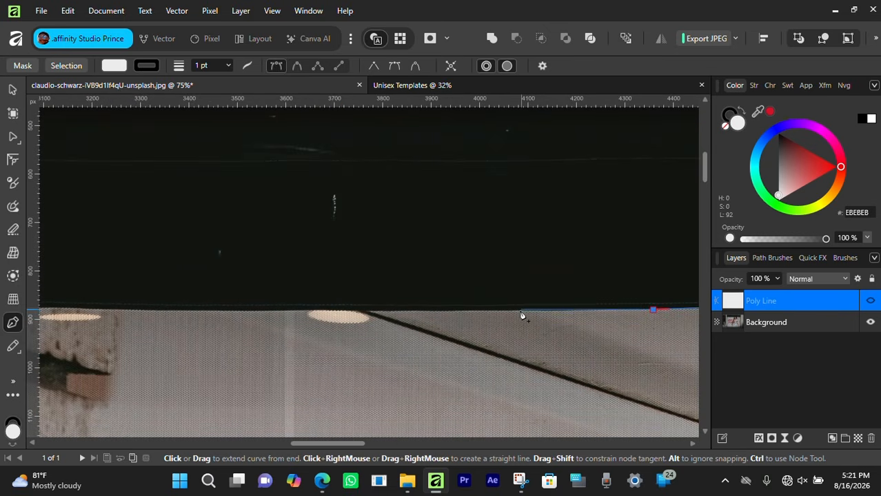
left_click(521, 312)
left_click_drag(383, 314, 448, 301)
left_click(431, 288)
left_click(449, 297)
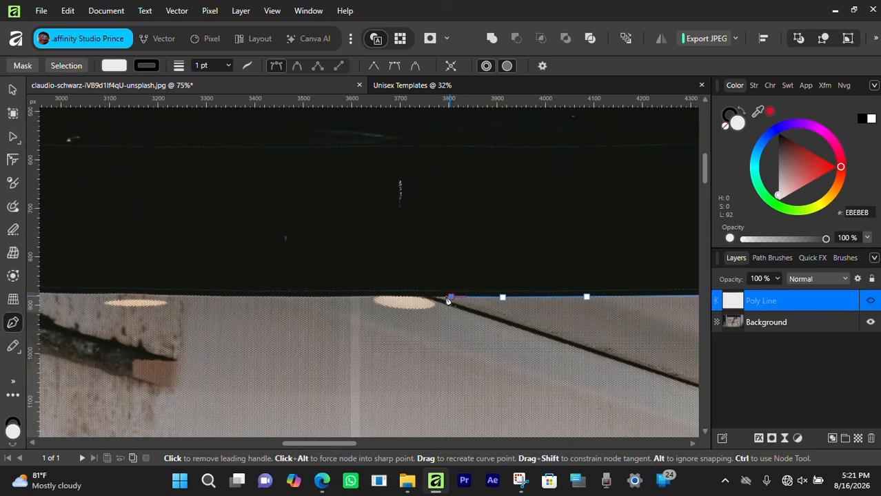
Trace the awning's edge further left, past the three light spots and the dark branch-like crack.
left_click_drag(366, 301, 555, 334)
left_click(401, 314)
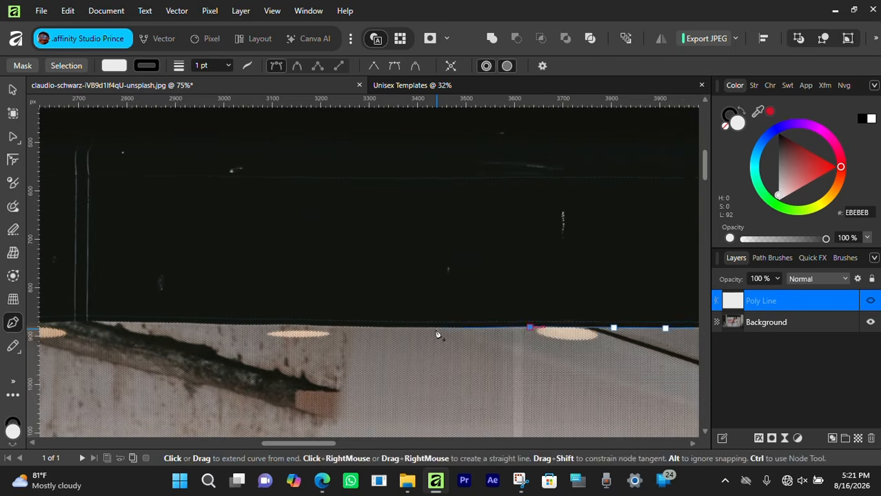
left_click_drag(459, 337, 648, 378)
left_click(506, 367)
left_click_drag(484, 366, 460, 331)
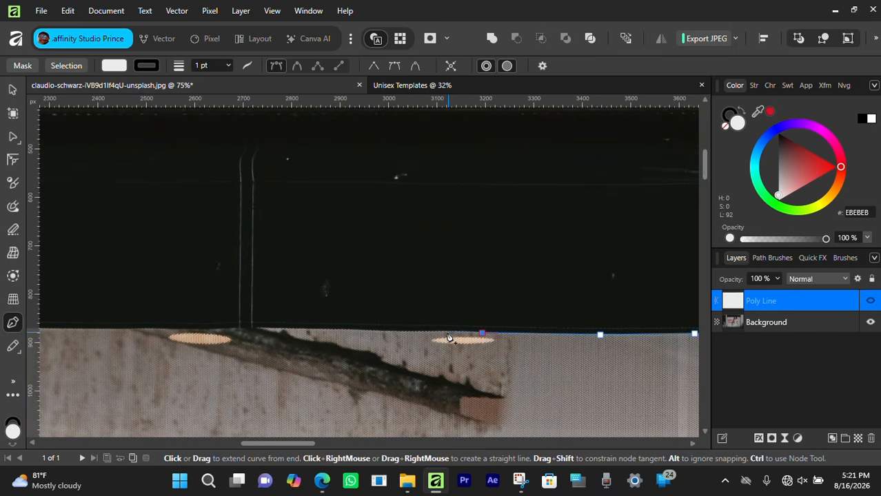
left_click(447, 331)
left_click(413, 332)
left_click_drag(365, 324, 547, 380)
left_click(419, 348)
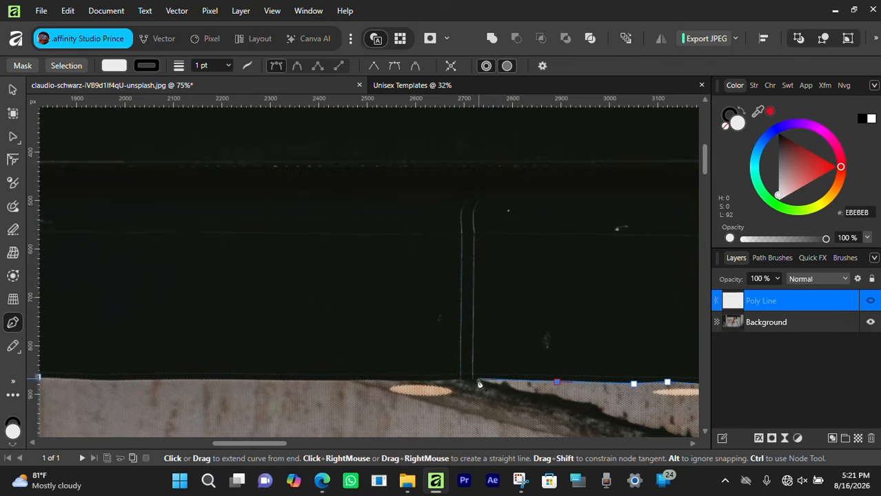
left_click(478, 380)
left_click(449, 383)
left_click(390, 381)
Trace the remaining awning edge to the upper-left corner and close the path on its starting point.
left_click_drag(288, 388, 433, 396)
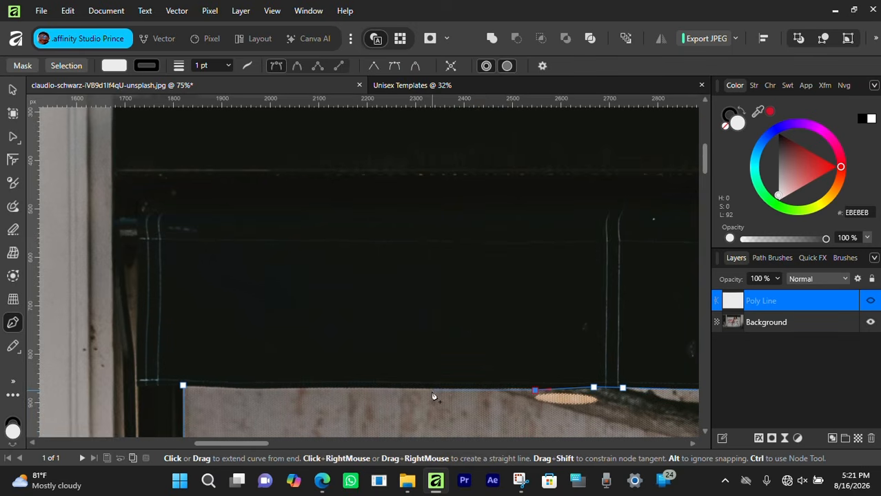
left_click(431, 389)
left_click(393, 389)
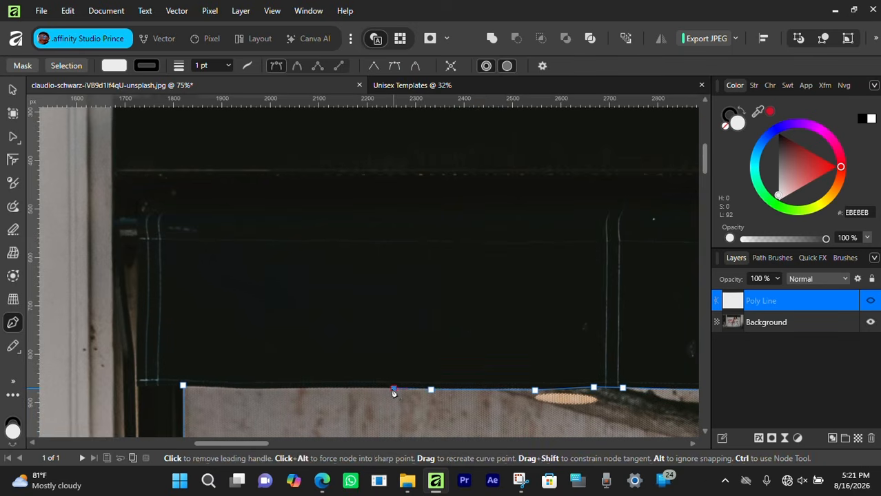
left_click(340, 389)
left_click(305, 388)
left_click(265, 389)
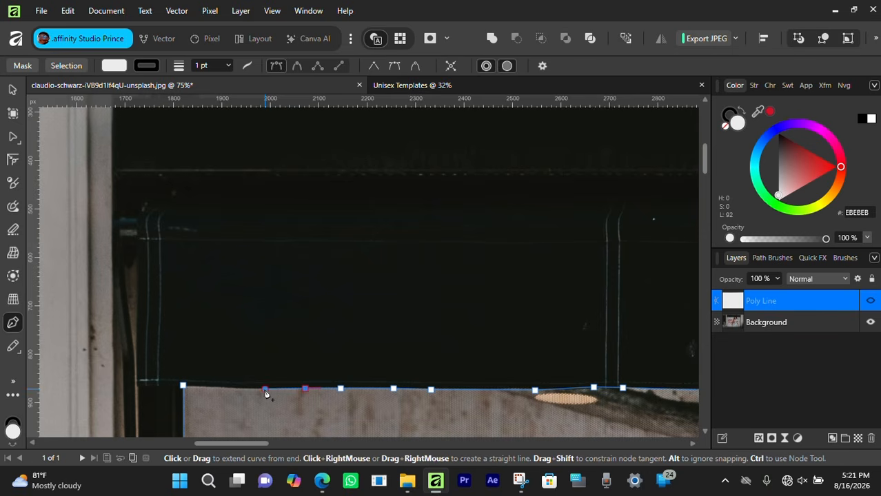
left_click(230, 389)
left_click(183, 385)
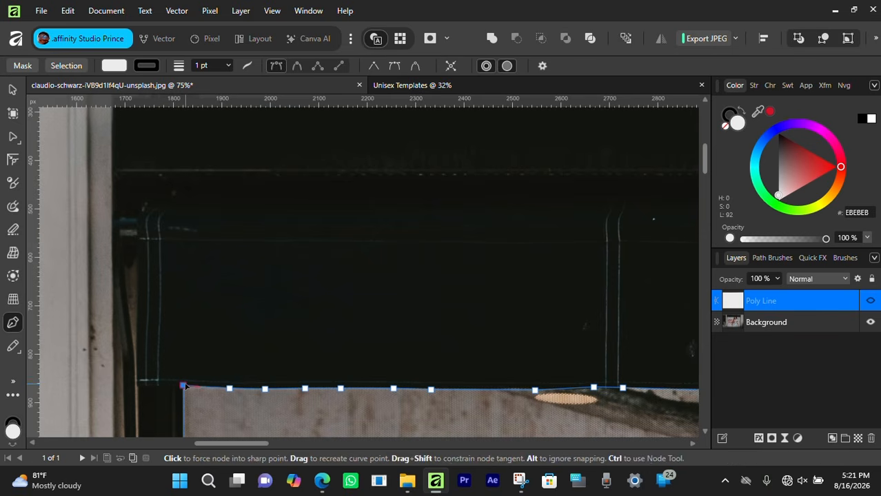
Show the Poly Line layer again and convert the closed path into a pixel selection.
key("ctrl+minus")
key("ctrl+minus")
key("space")
left_click_drag(584, 352, 312, 208)
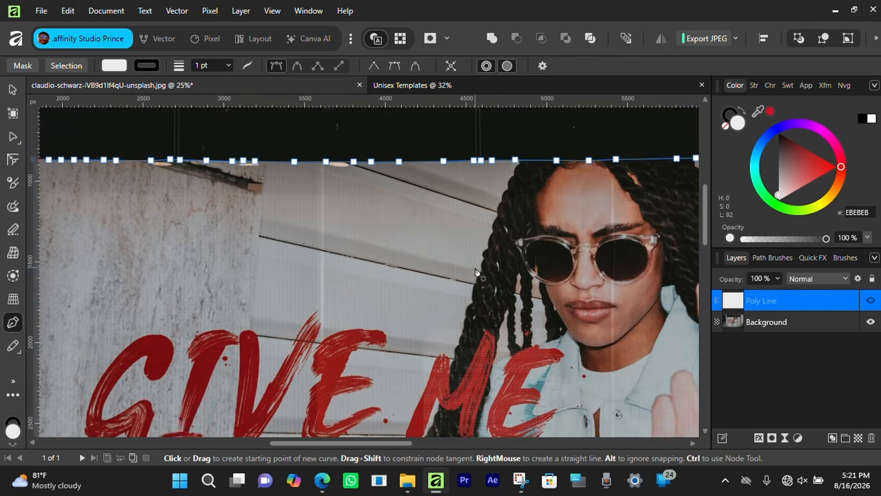
left_click(871, 301)
key("ctrl+minus")
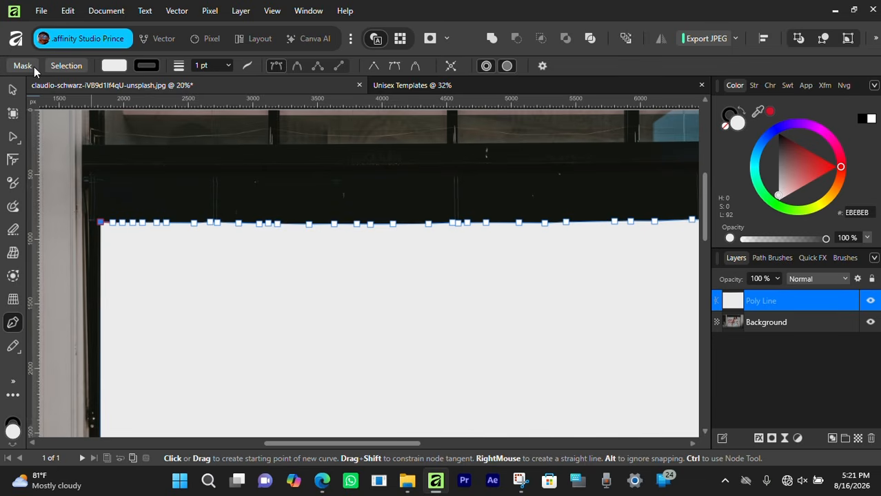
left_click(71, 66)
Delete the selected poster area from the Background layer and deselect.
key("ctrl+minus")
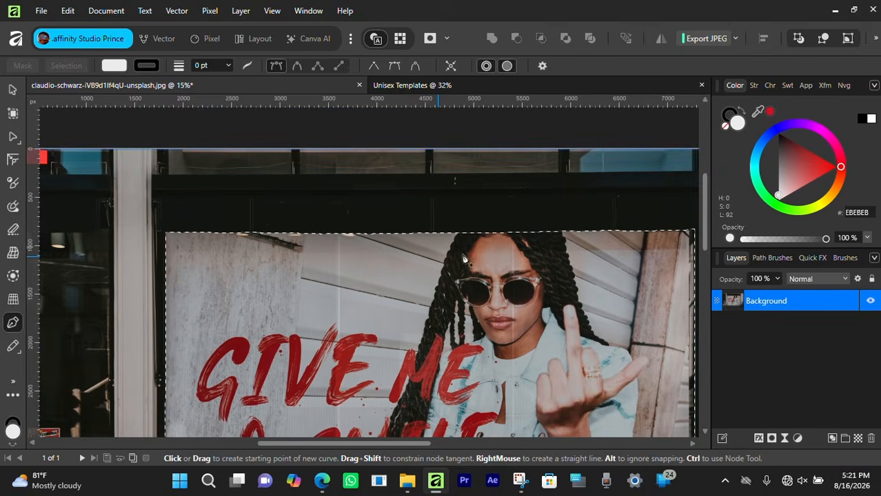
key("space")
left_click_drag(519, 316, 489, 230)
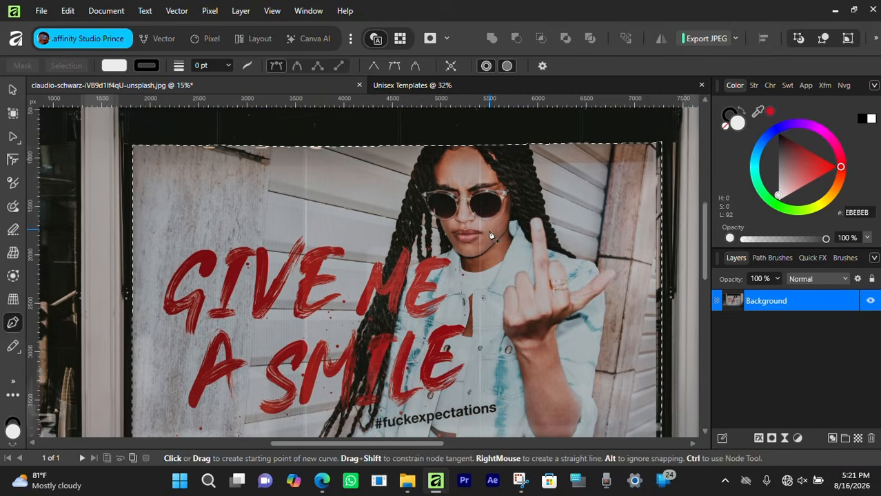
key("ctrl+minus")
key("space")
left_click_drag(414, 258, 426, 252)
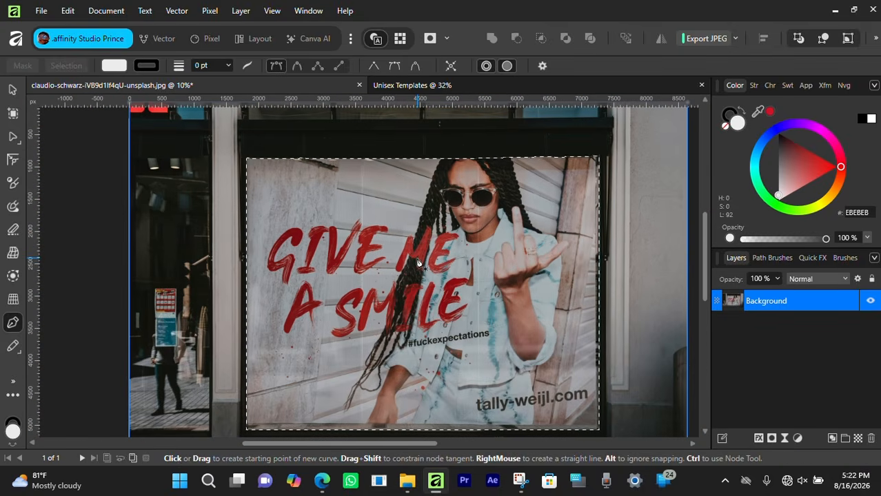
key("Delete")
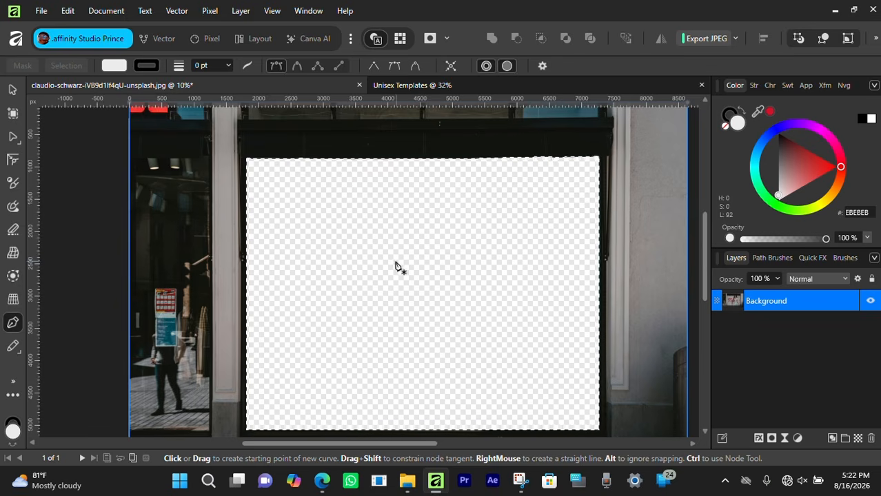
key("ctrl+d")
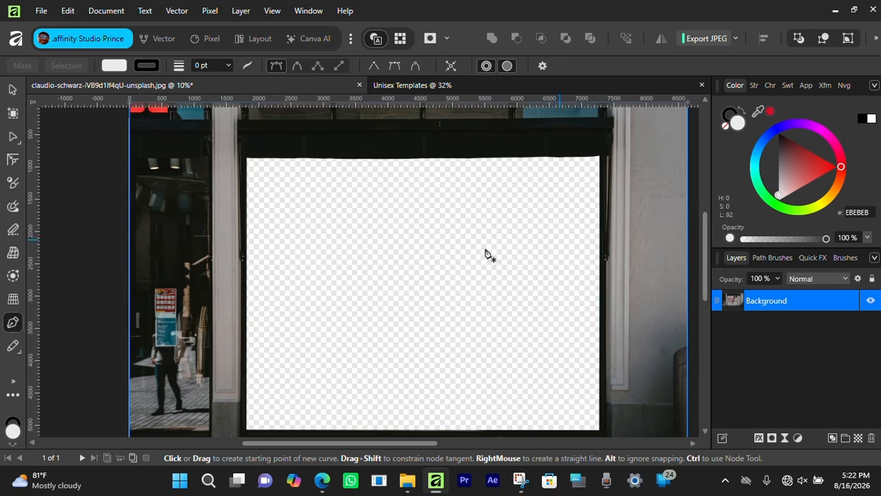
Draw a black rectangle with no outline covering the transparent window opening from its upper-left to lower-right corner.
key("v")
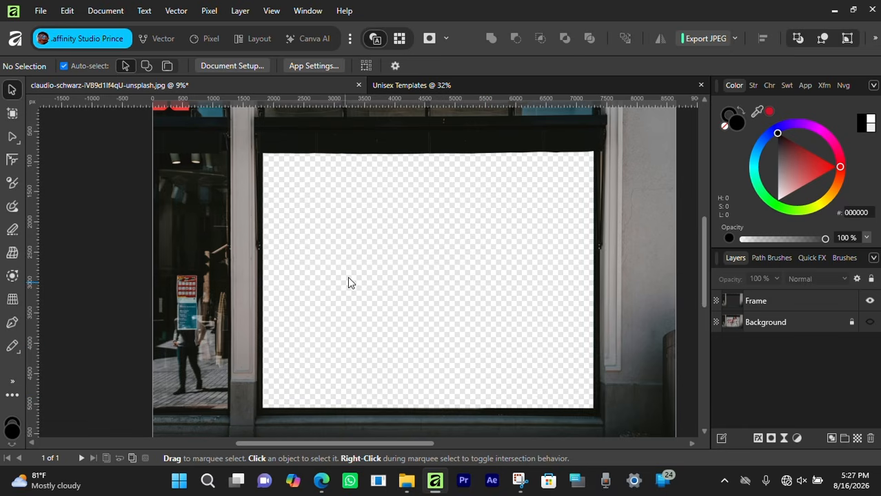
key("m")
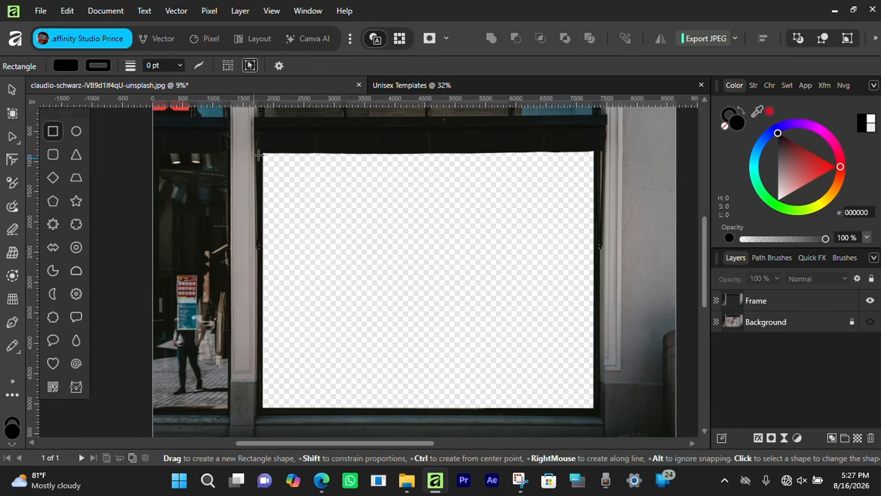
left_click_drag(262, 153, 594, 408)
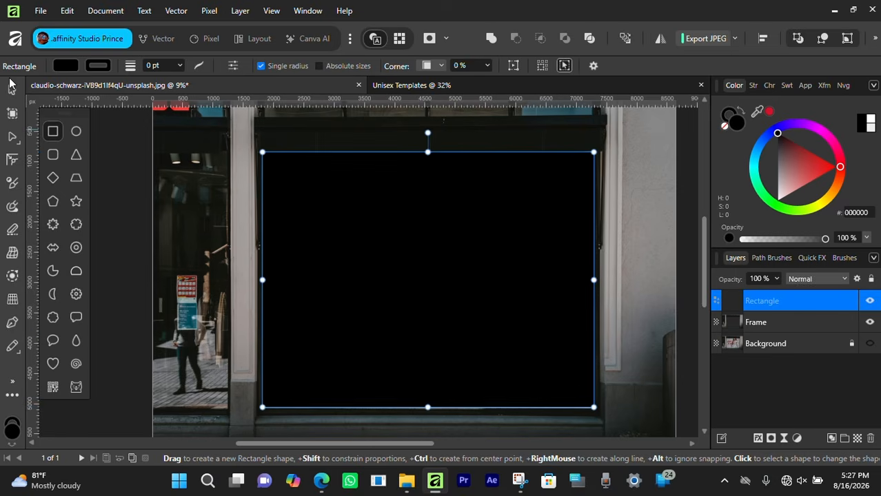
Lower the black rectangle's opacity to 42% and extend its bottom edge slightly beyond the window opening.
left_click(11, 87)
left_click(777, 279)
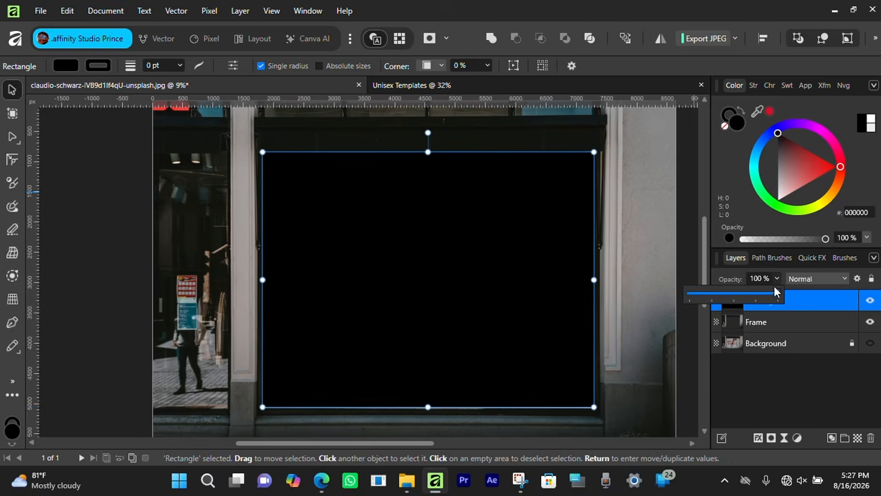
left_click_drag(776, 292, 726, 292)
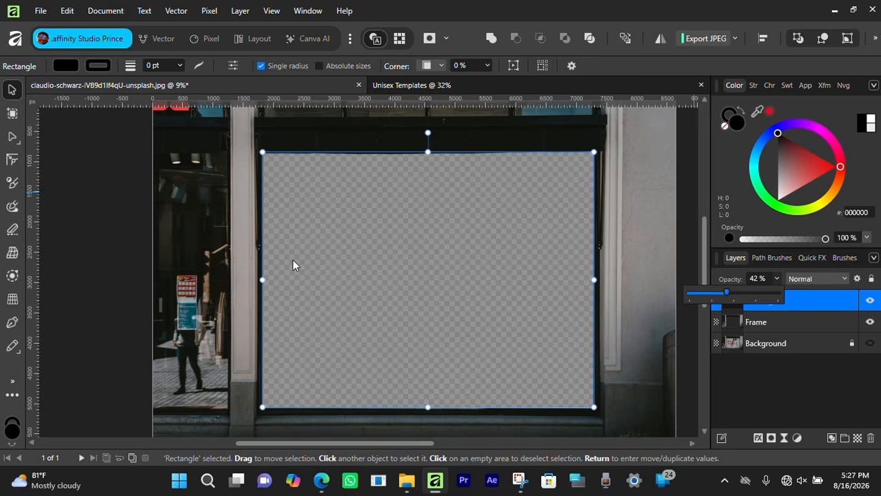
left_click(291, 260)
scroll(290, 261, "up", 1)
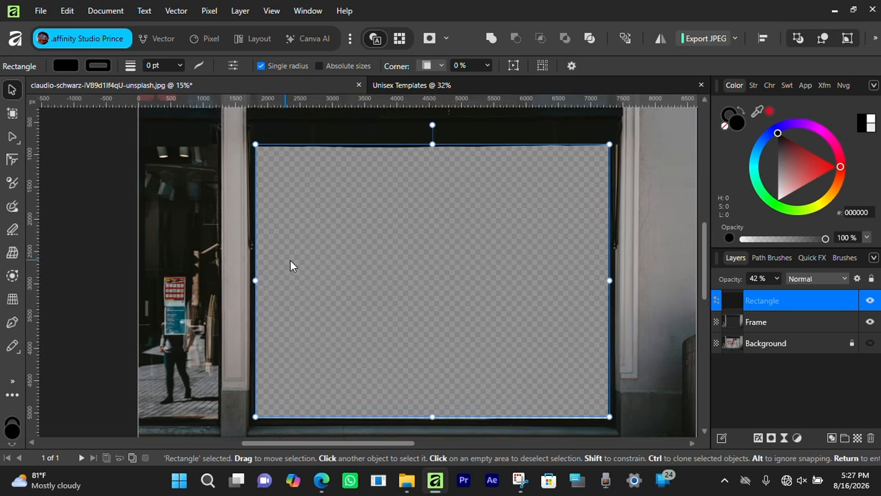
scroll(291, 260, "up", 1)
key("space")
left_click_drag(291, 257, 319, 255)
scroll(319, 254, "up", 2)
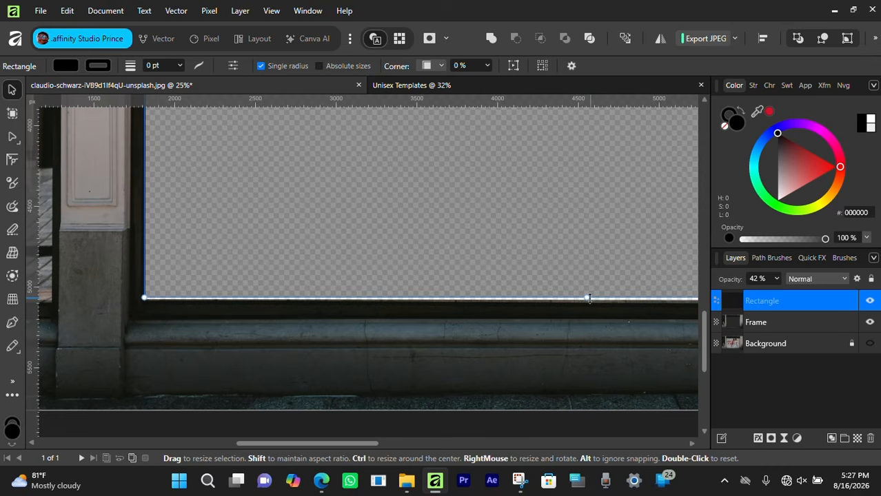
left_click_drag(587, 298, 590, 302)
Inspect the rectangle's edges and corners around the transparent opening for complete coverage.
left_click_drag(568, 257, 462, 352)
left_click_drag(613, 255, 227, 379)
left_click_drag(561, 151, 432, 292)
left_click_drag(344, 195, 412, 305)
left_click_drag(383, 172, 470, 290)
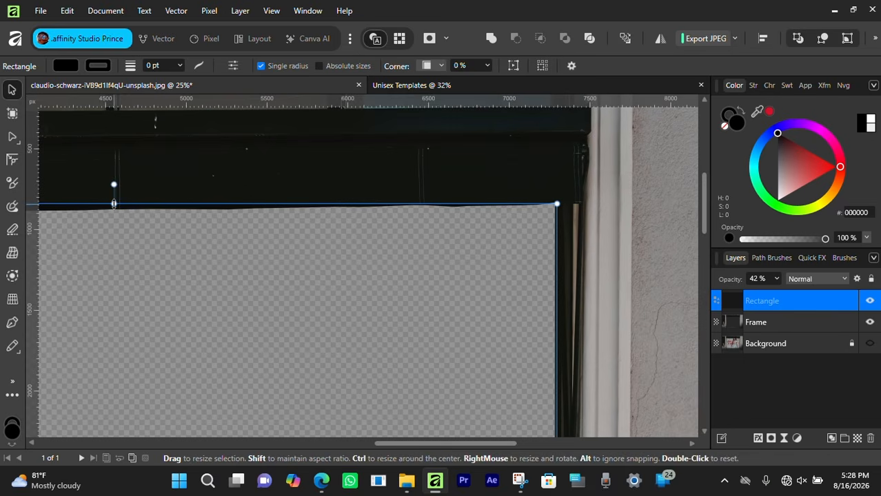
left_click_drag(291, 213, 397, 260)
left_click_drag(431, 302, 354, 207)
left_click_drag(435, 362, 354, 203)
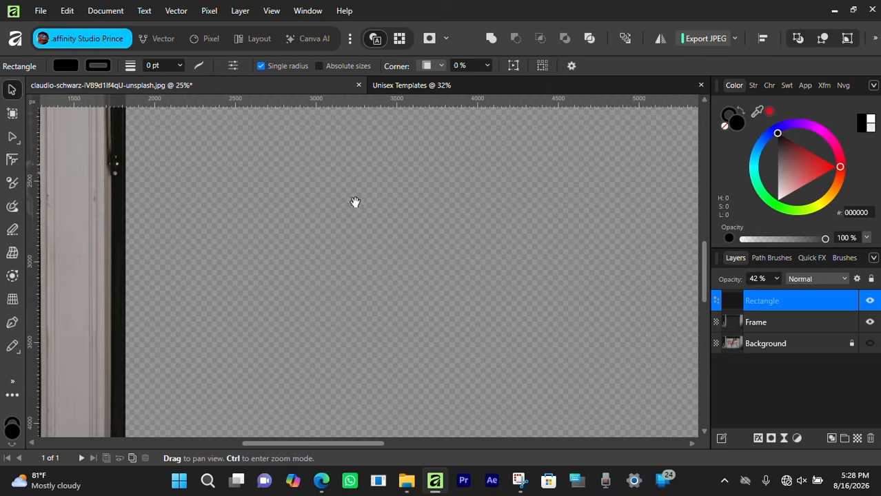
left_click_drag(424, 302, 411, 282)
key("ctrl+minus")
key("ctrl+minus")
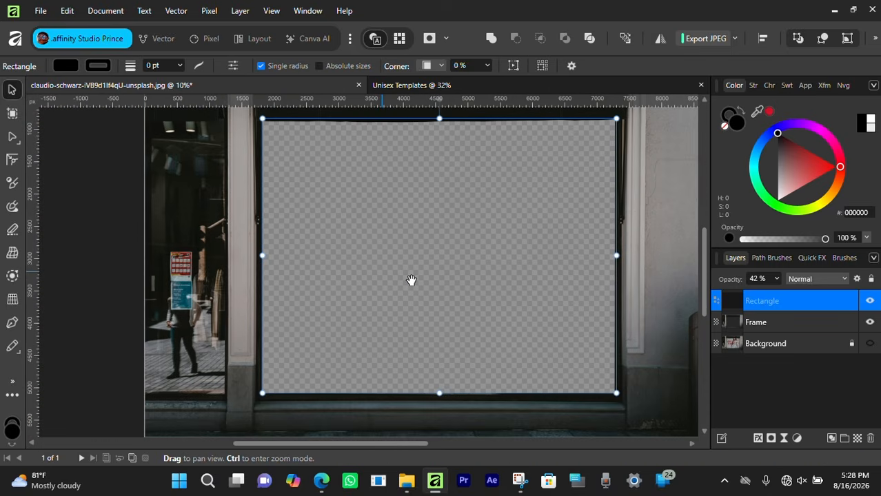
left_click_drag(412, 280, 420, 337)
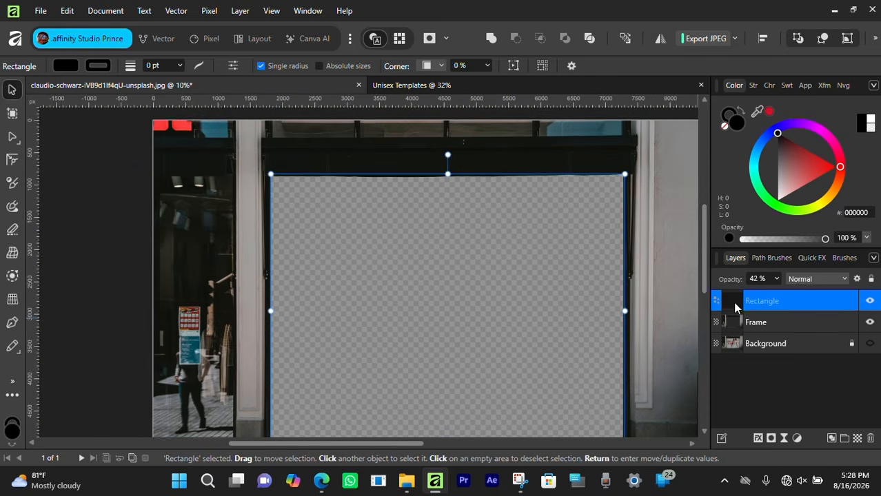
Set the rectangle's opacity back to 100% and move it beneath the Frame layer.
left_click(776, 278)
left_click_drag(786, 293, 834, 293)
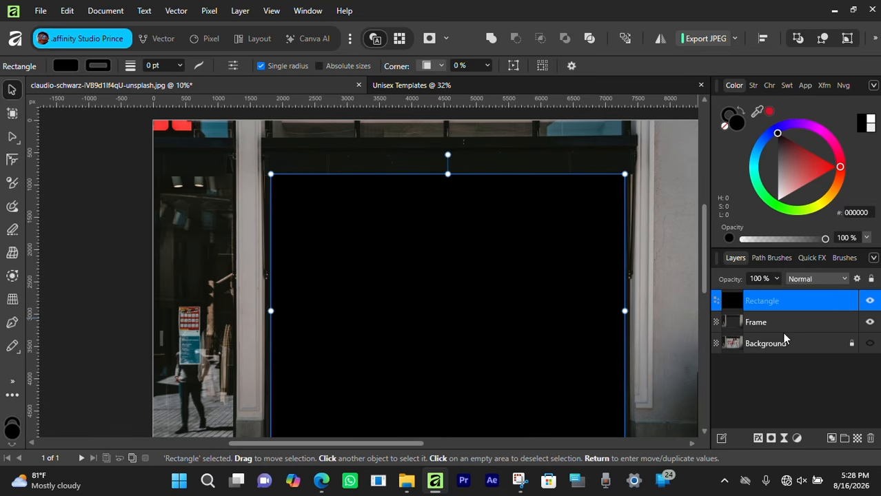
left_click_drag(790, 305, 802, 330)
Test moving the rectangle sideways behind the frame and undo the move.
left_click_drag(394, 243, 399, 211)
left_click_drag(476, 263, 272, 269)
key("ctrl+z")
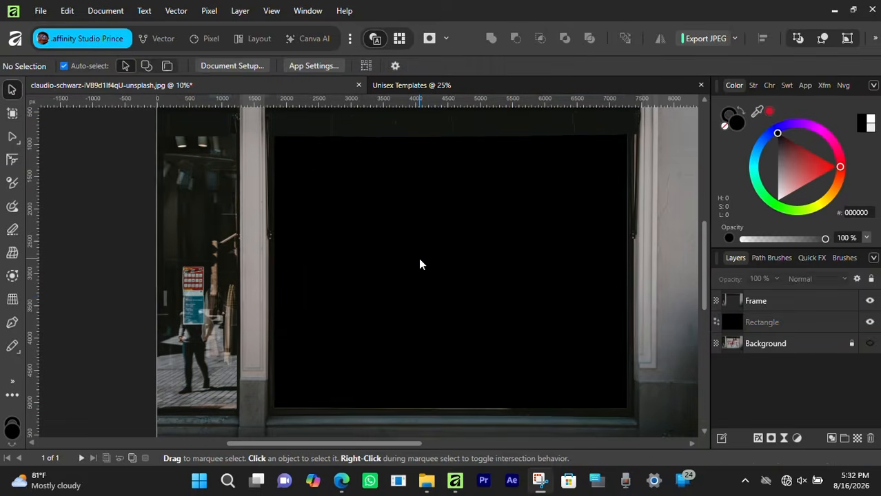
Begin a new document and copy the rectangle's 5482.7 px width into its page width.
left_click(418, 258)
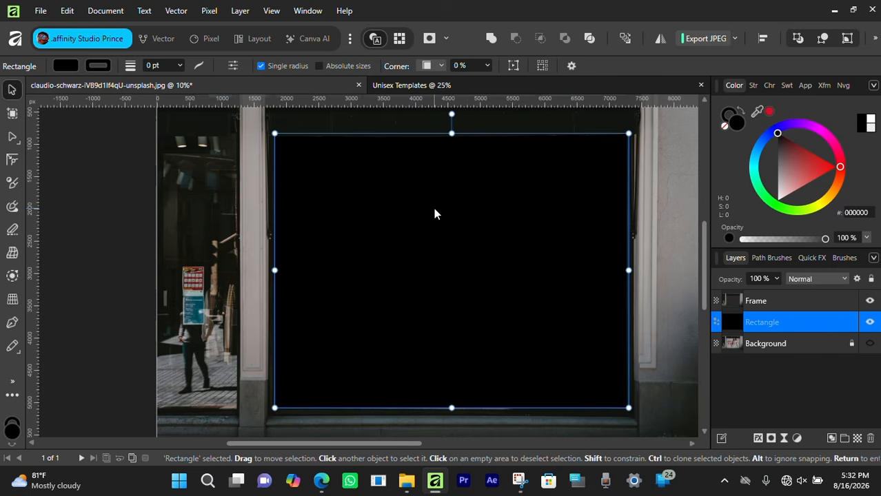
left_click(824, 85)
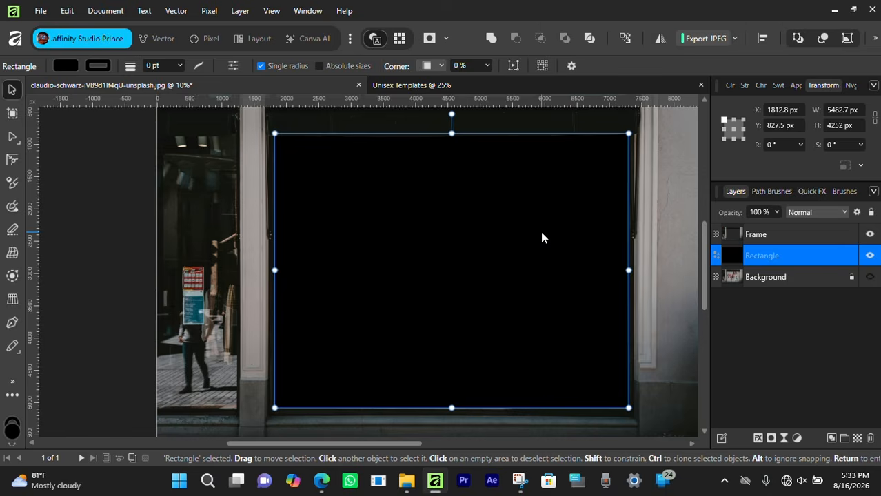
key("ctrl+n")
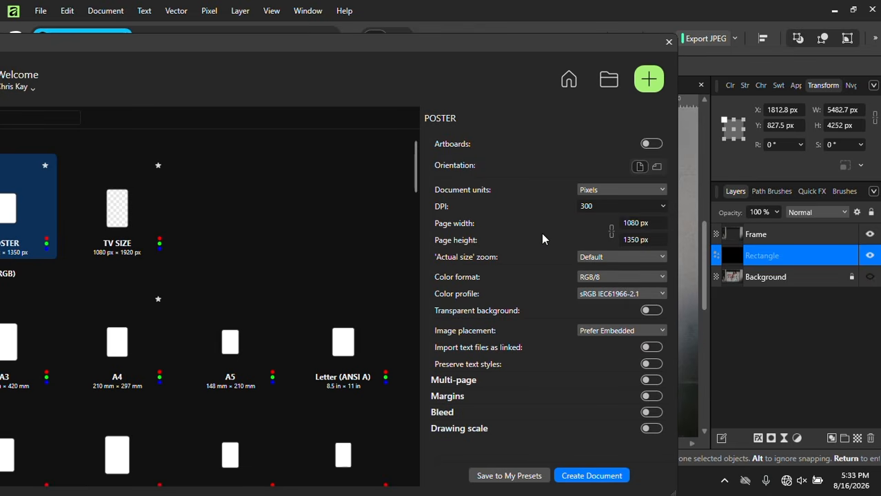
right_click(836, 115)
left_click(777, 137)
left_click(631, 223)
right_click(631, 228)
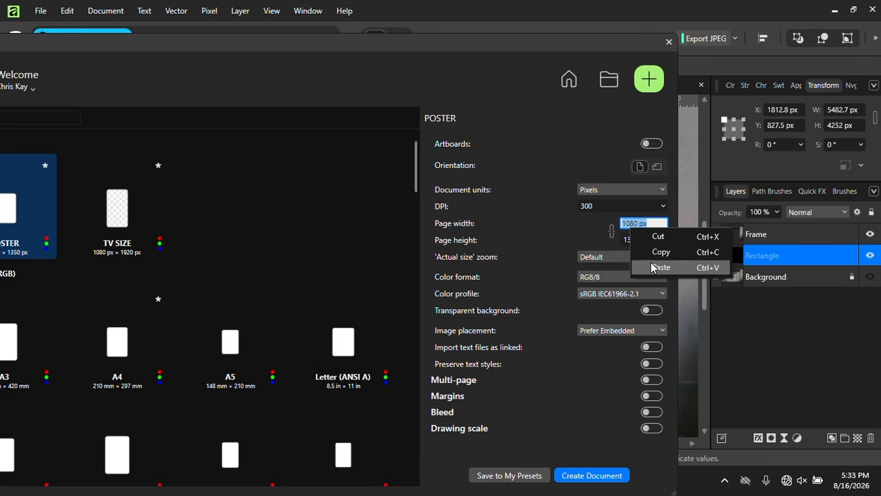
left_click(654, 267)
Copy the rectangle's 4252 px height into the page height and create the document.
left_click(838, 125)
right_click(827, 127)
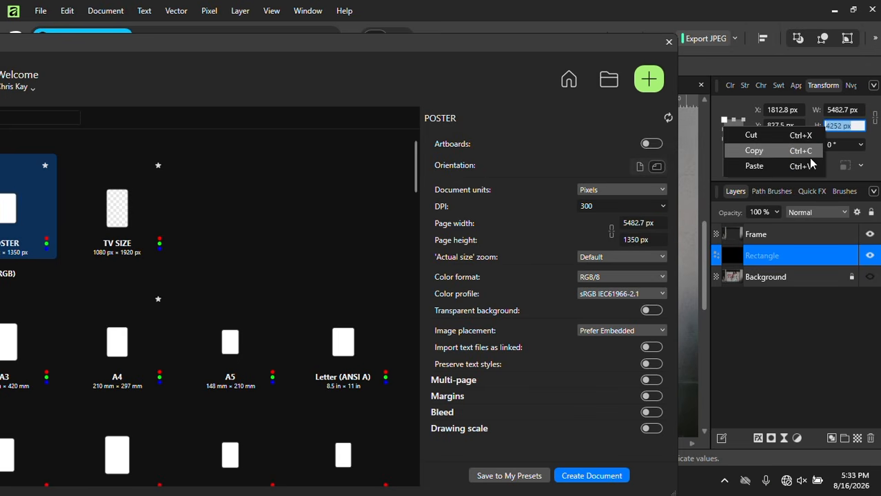
left_click(762, 151)
left_click(641, 241)
right_click(641, 241)
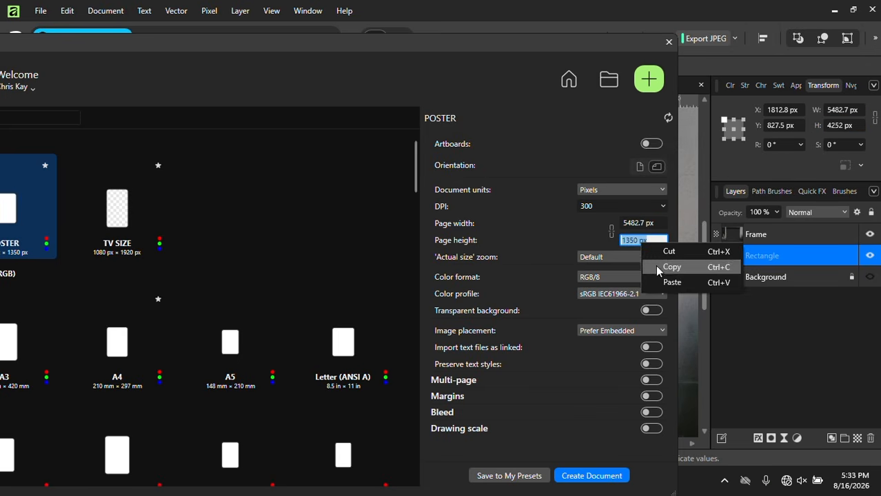
left_click(672, 284)
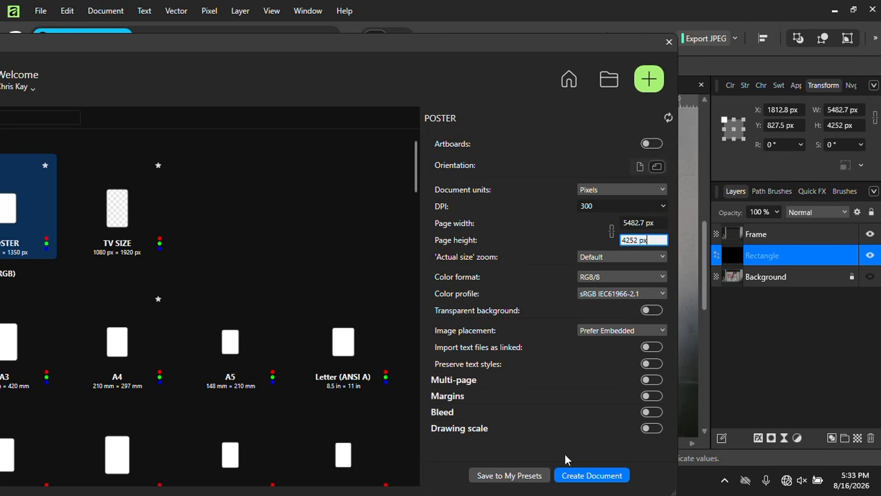
left_click(569, 376)
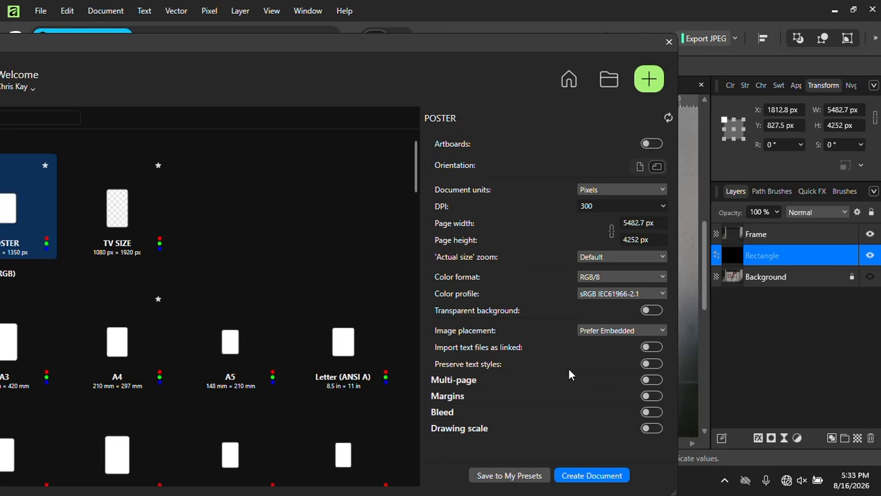
left_click(591, 476)
Add a fill layer to the blank document and colour it black (000000).
key("space")
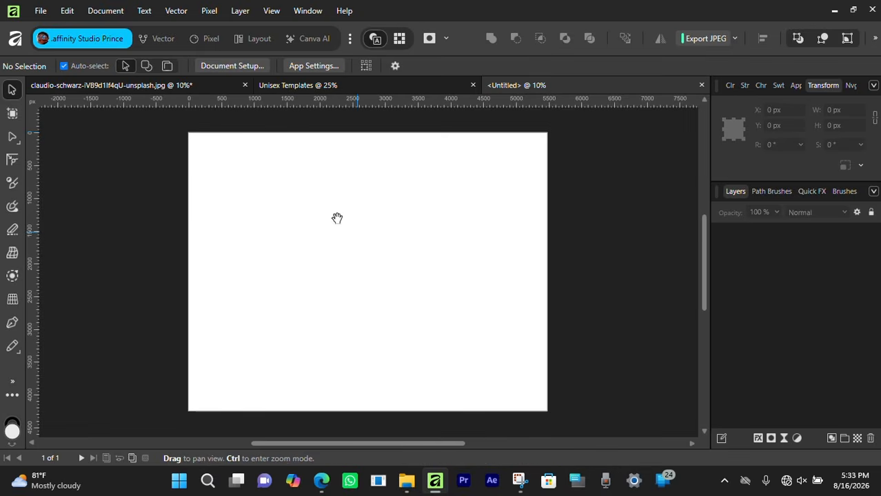
left_click_drag(338, 217, 392, 223)
left_click(729, 85)
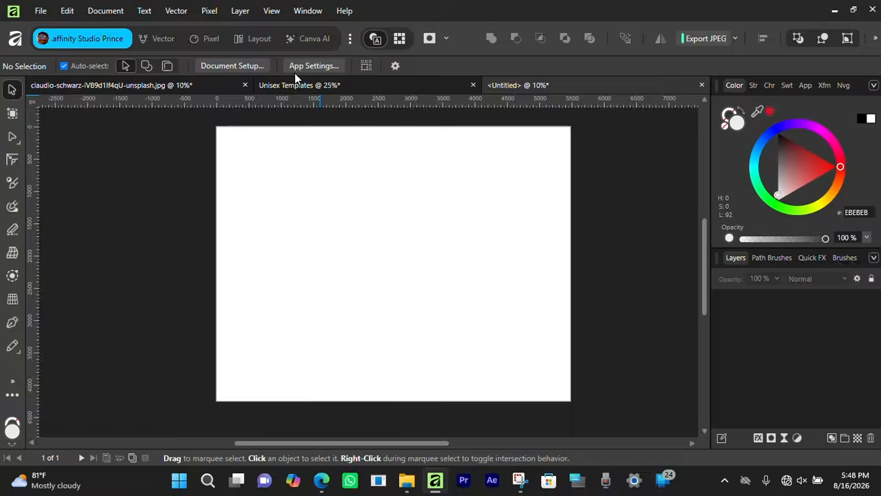
left_click(209, 11)
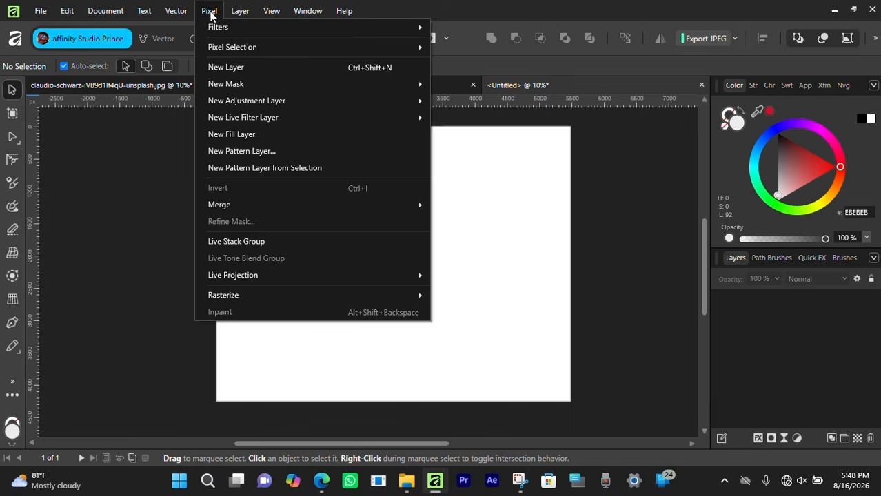
left_click(275, 136)
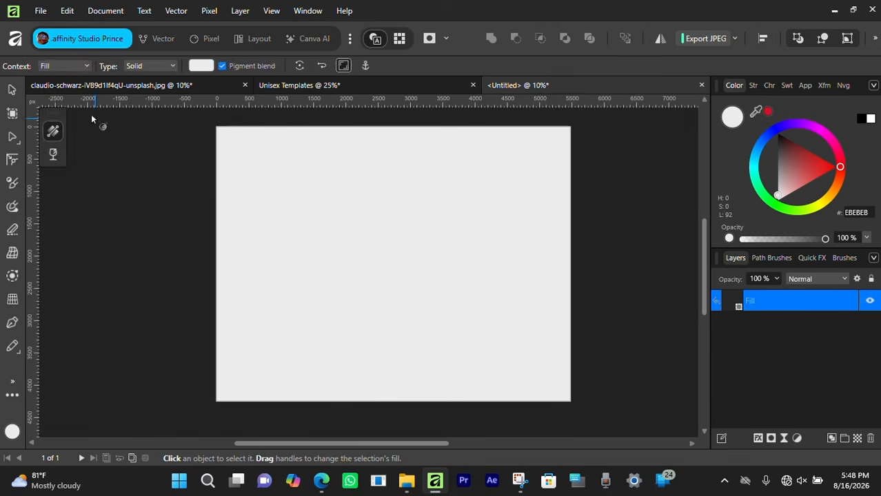
left_click(15, 92)
left_click(862, 120)
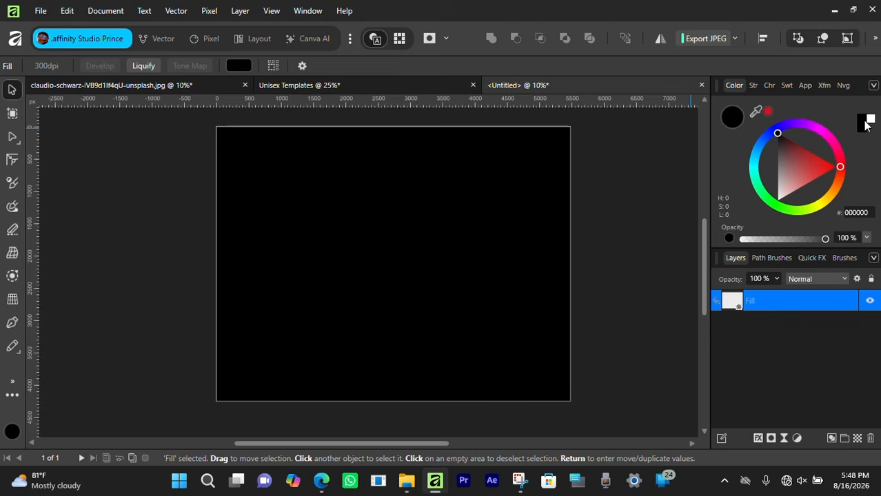
Go to the Unisex Templates document and unlock the Pixel layer in the Artboard4 poster.
left_click(314, 85)
scroll(128, 241, "left", 3)
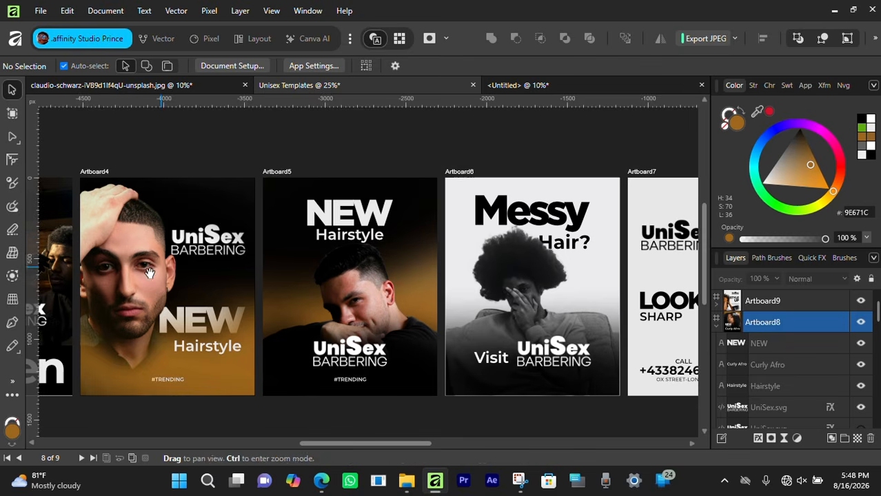
left_click_drag(149, 273, 173, 238)
left_click(231, 203)
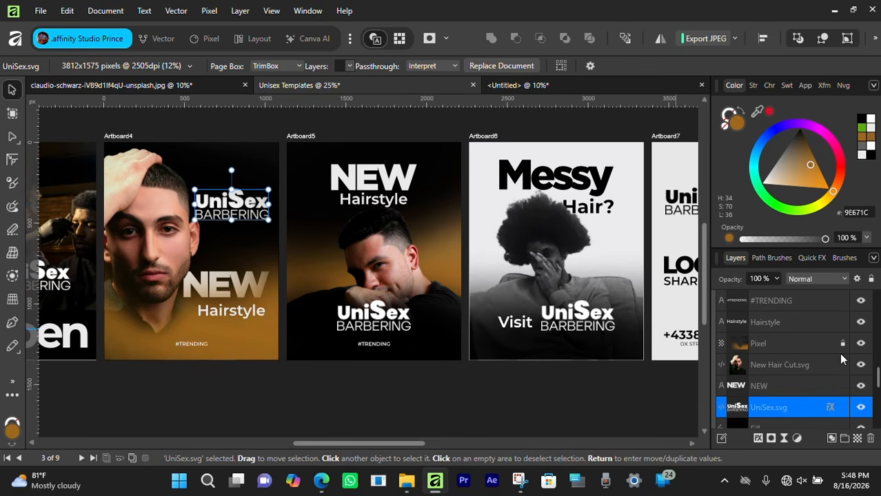
left_click(183, 122)
Copy the six Artboard4 poster objects and paste them into the untitled black document.
left_click_drag(225, 138, 272, 164)
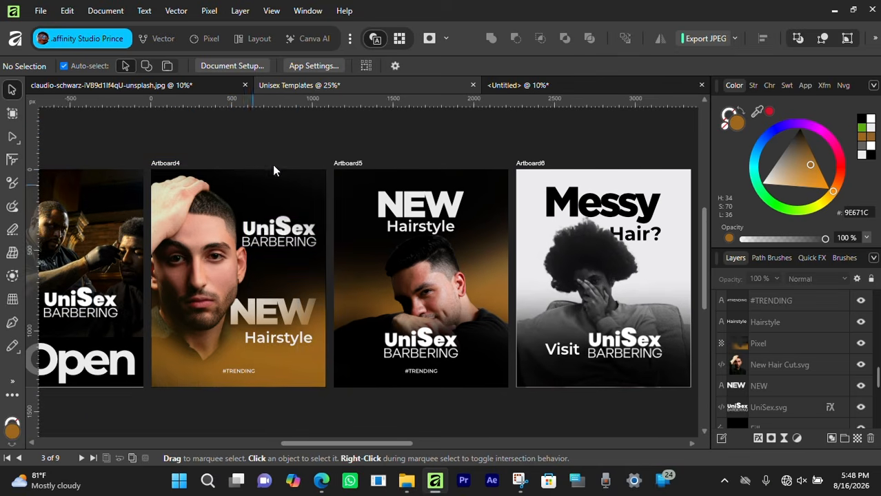
left_click_drag(301, 130, 220, 388)
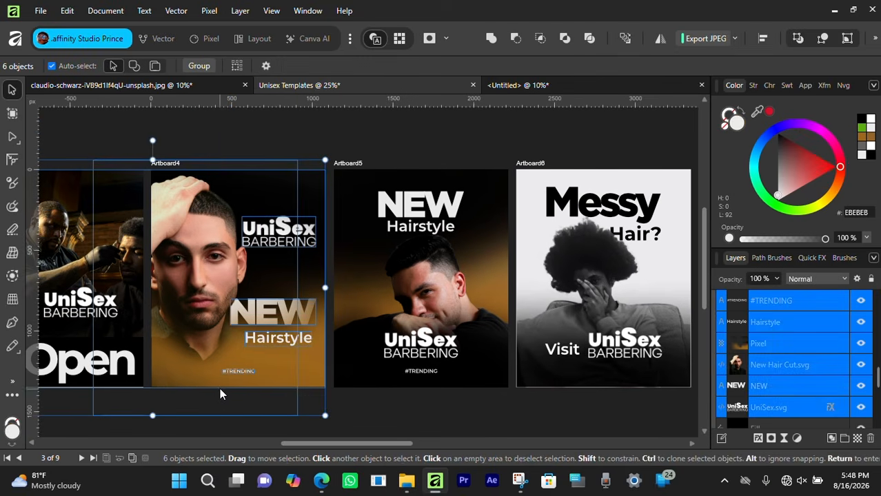
key("ctrl+c")
left_click(548, 85)
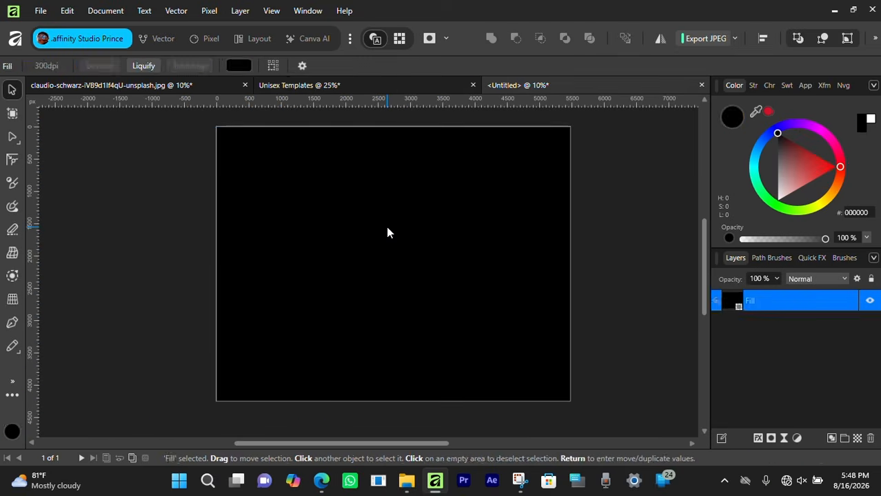
key("ctrl+v")
left_click(754, 84)
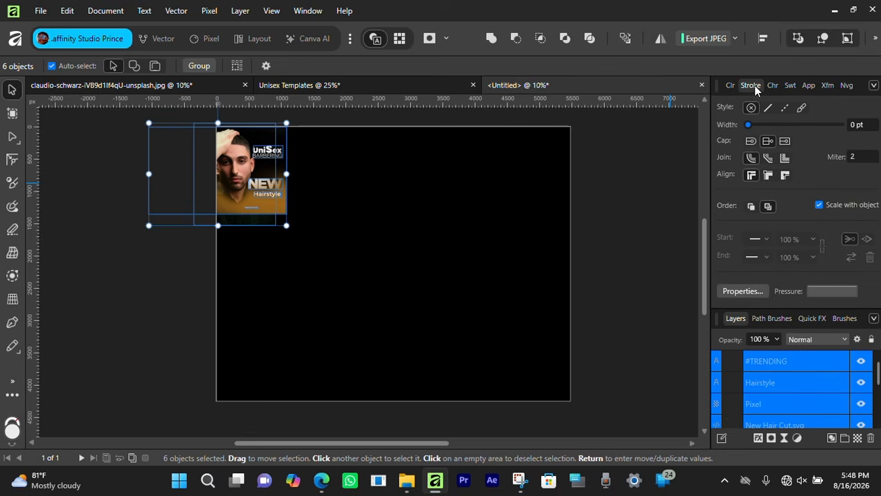
left_click(732, 85)
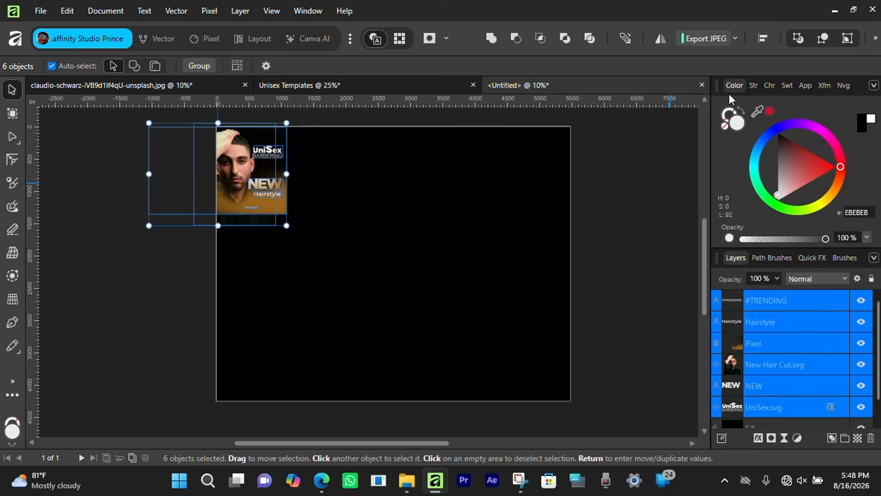
Enlarge the pasted poster artwork so that it covers the black page.
left_click_drag(287, 226, 495, 378)
left_click_drag(501, 257, 570, 290)
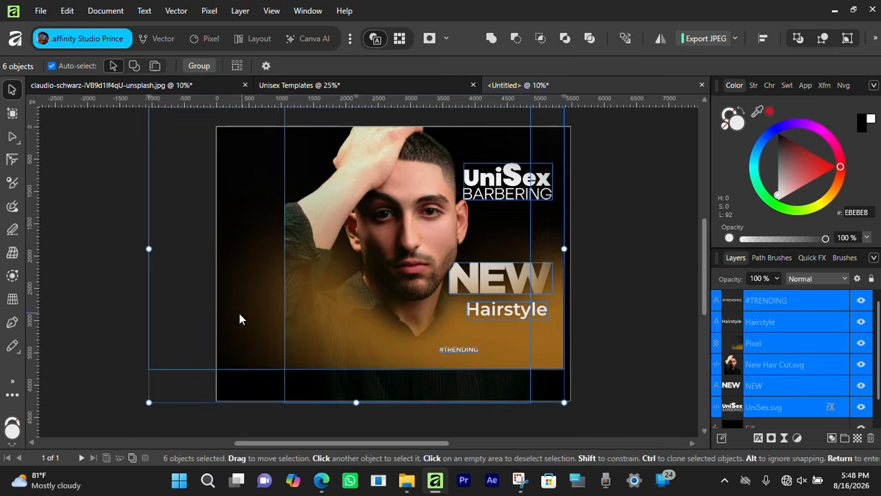
key("space")
left_click_drag(372, 315, 396, 256)
left_click_drag(172, 343, 120, 382)
left_click_drag(120, 209, 74, 206)
Stretch the artwork's right side to the page edge and deselect it.
key("space")
left_click_drag(463, 236, 410, 290)
left_click_drag(533, 266, 542, 266)
key("space")
left_click_drag(413, 288, 411, 264)
left_click(577, 242)
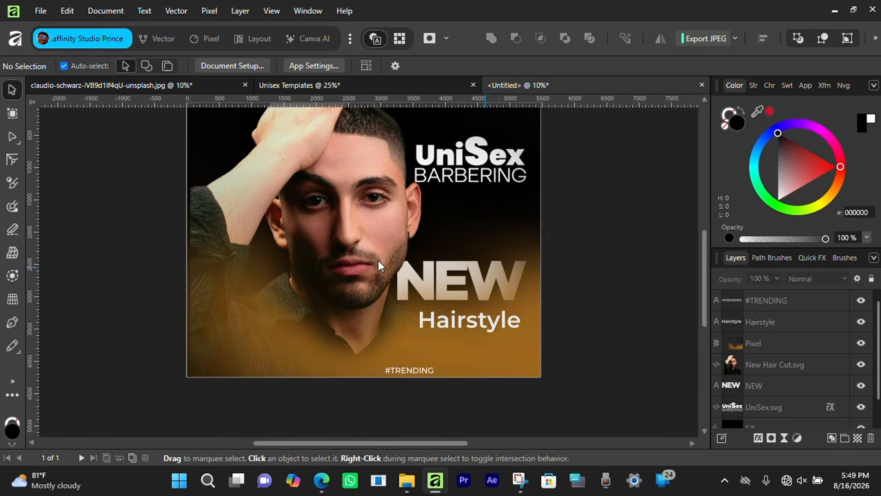
Align the New Hair Cut.svg portrait's left side with the page edge and enlarge it from its upper-right corner.
left_click(364, 202)
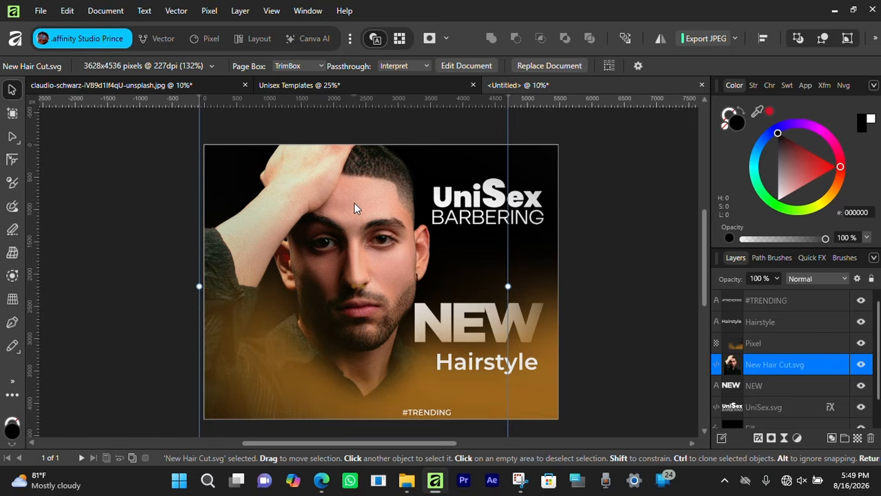
key("space")
left_click_drag(379, 233, 274, 293)
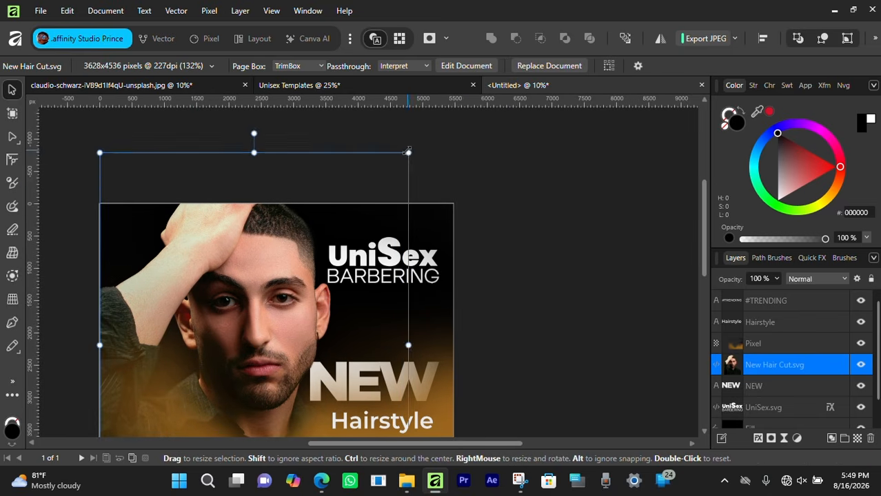
left_click_drag(411, 149, 421, 107)
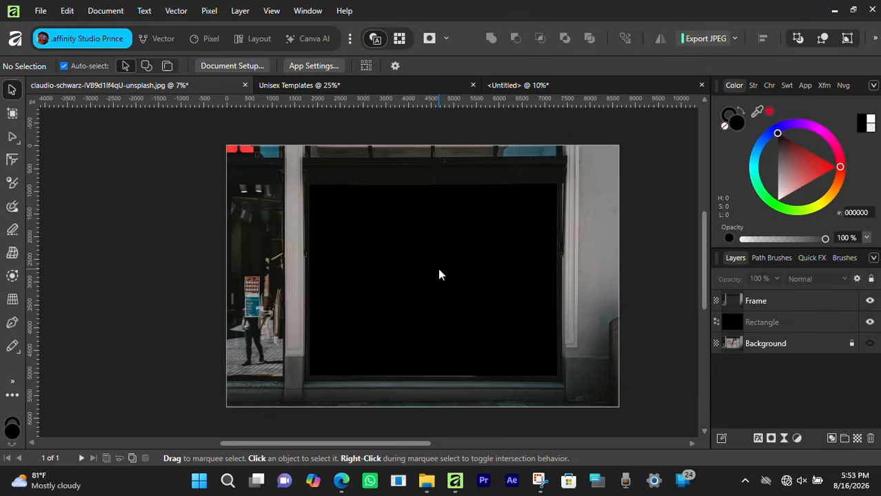
Place New Hair.jpg from Downloads above the black Rectangle, fitted to the storefront window opening.
left_click(439, 275)
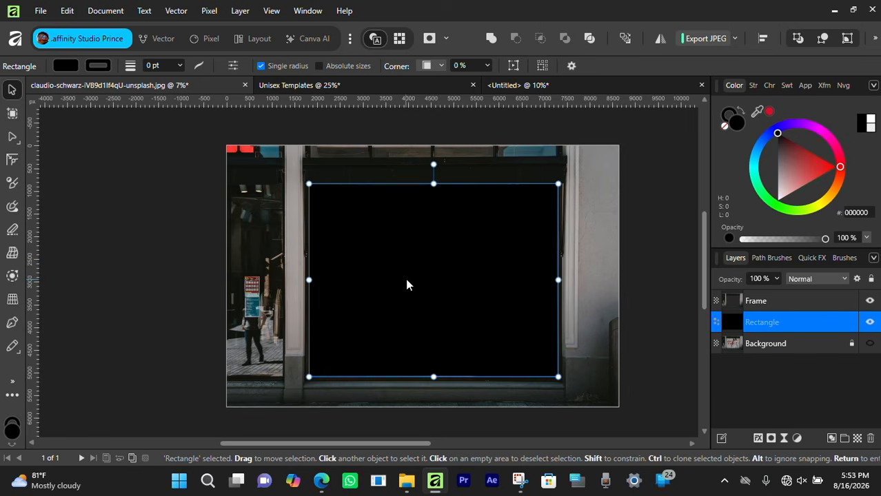
left_click(40, 10)
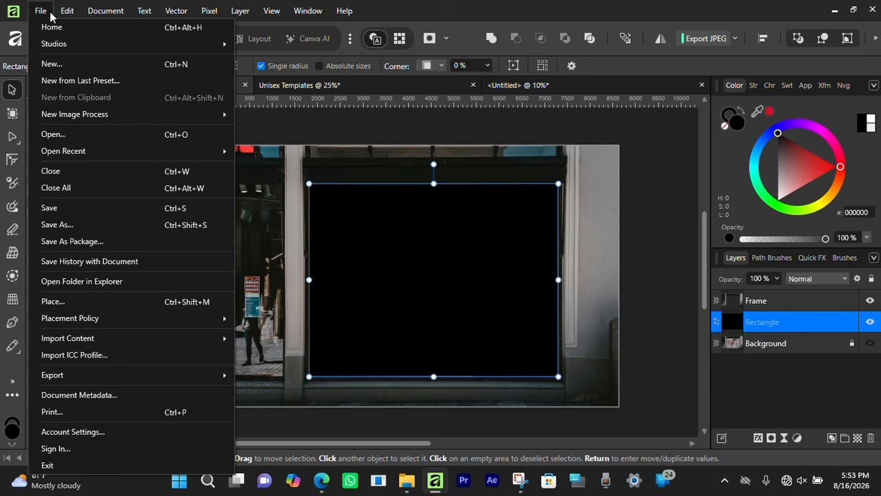
left_click(137, 301)
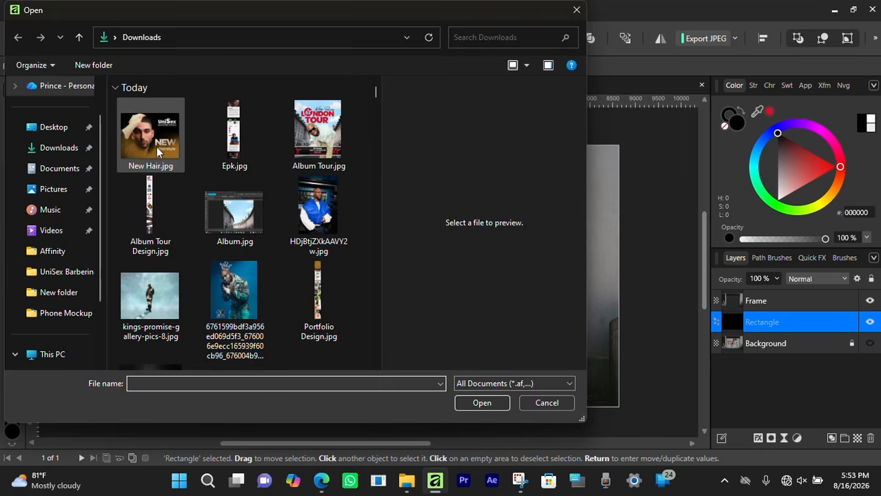
left_click(144, 139)
left_click(501, 405)
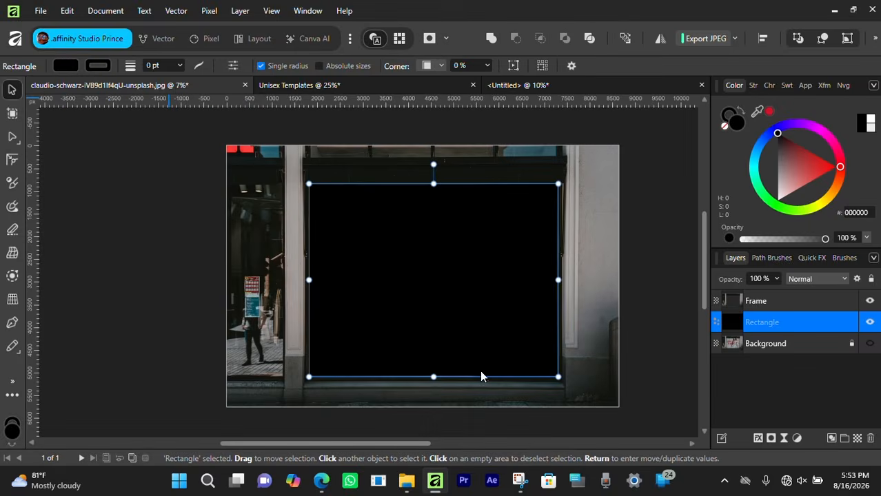
left_click_drag(423, 256, 454, 280)
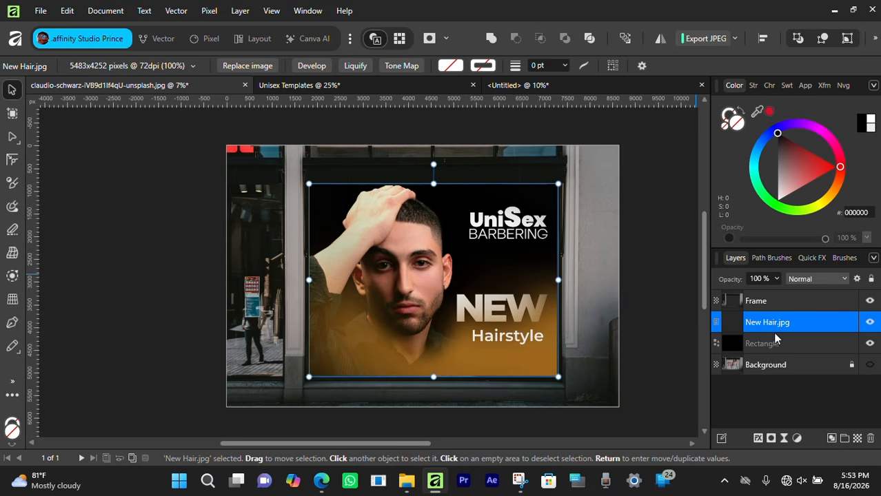
Nest New Hair.jpg inside the Rectangle layer and stretch its left and right sides slightly past the window opening.
left_click_drag(769, 323, 785, 343)
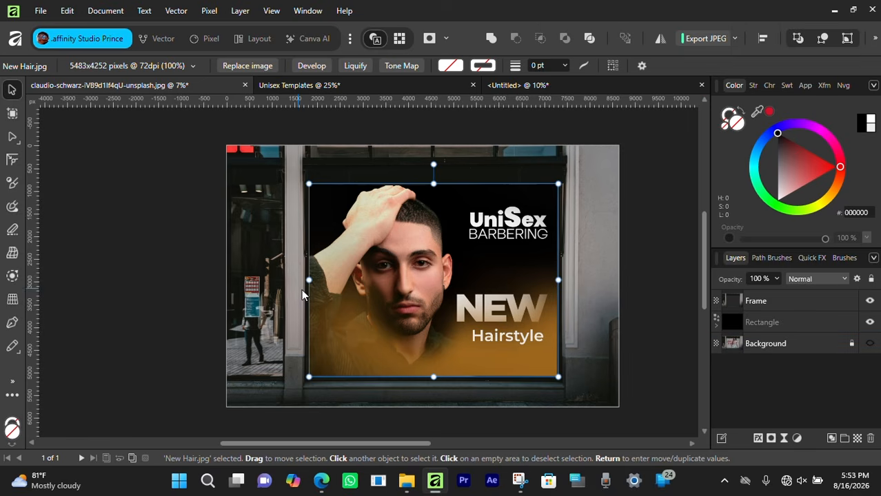
left_click_drag(308, 280, 304, 281)
left_click_drag(558, 280, 567, 280)
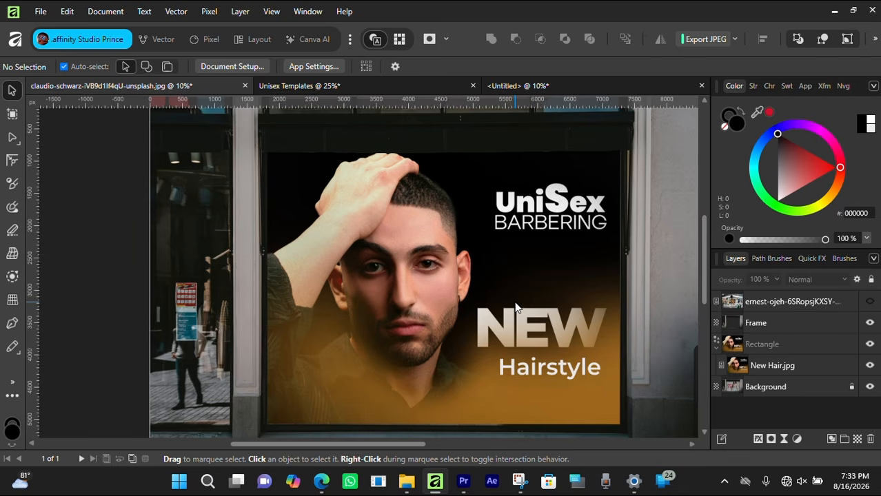
Preview the ernest-ojeh street photo over the poster, and hide it and the Rectangle to examine the original window.
left_click(437, 171)
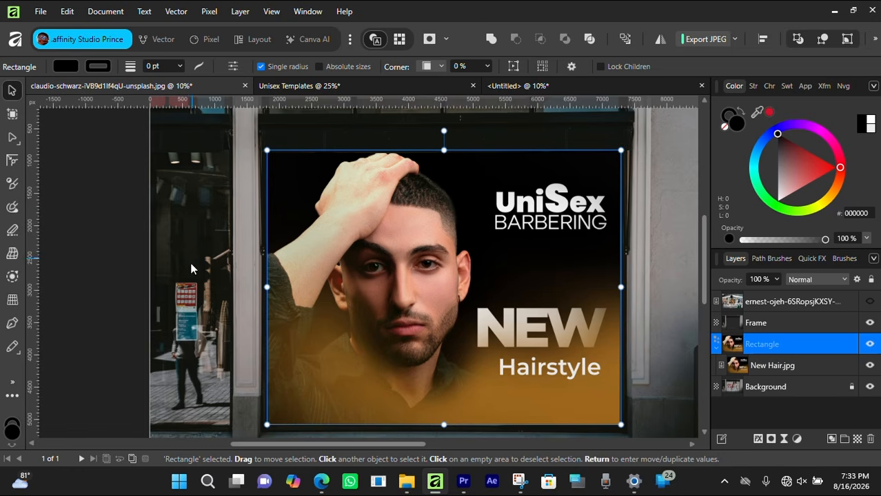
left_click(870, 302)
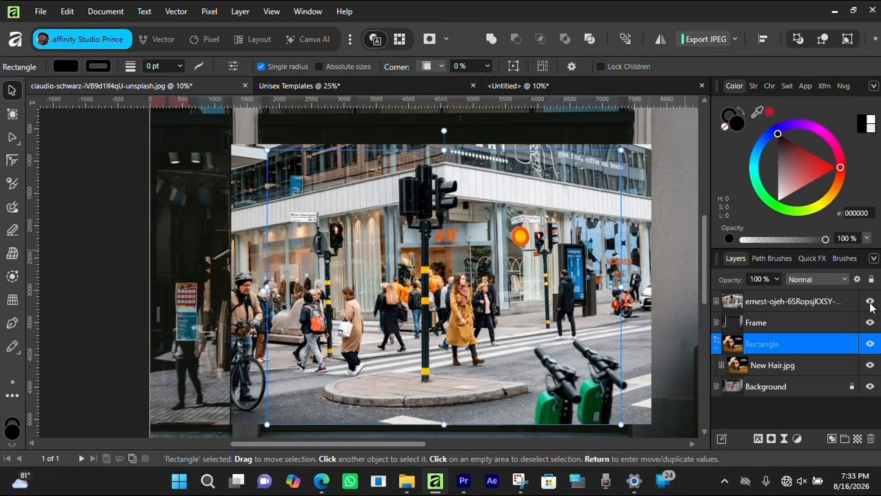
left_click(870, 305)
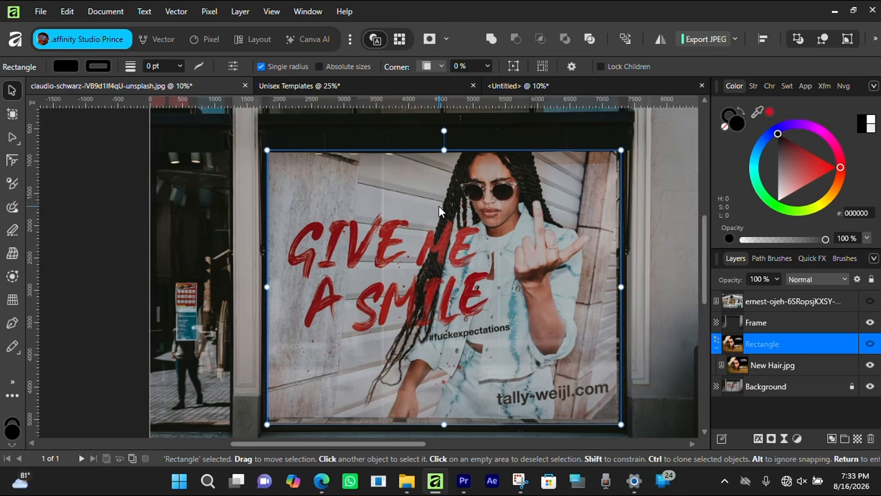
Show the ernest-ojeh street photo, nest it inside the Rectangle above New Hair.jpg, and make the Rectangle visible.
left_click(870, 303)
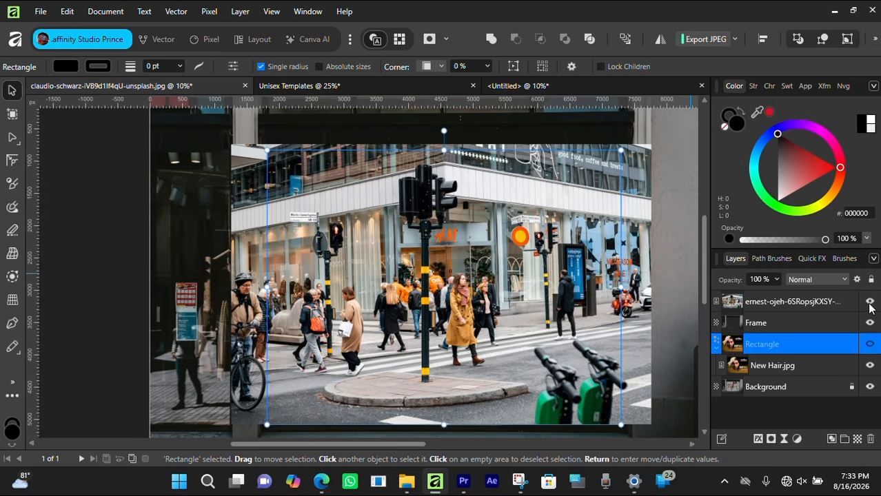
left_click(785, 304)
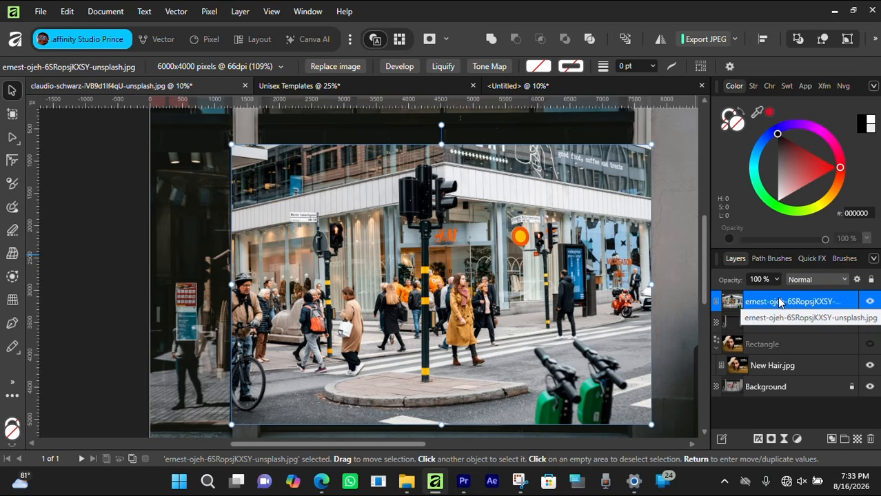
left_click_drag(781, 303, 800, 357)
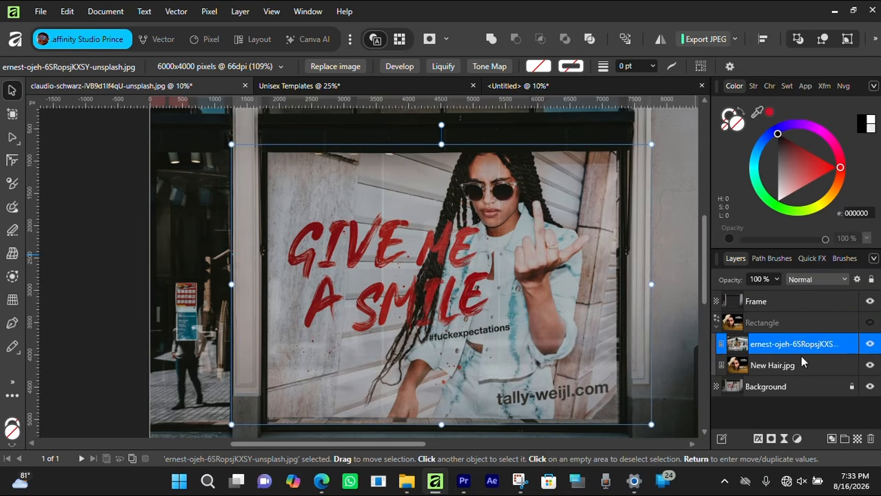
left_click(870, 323)
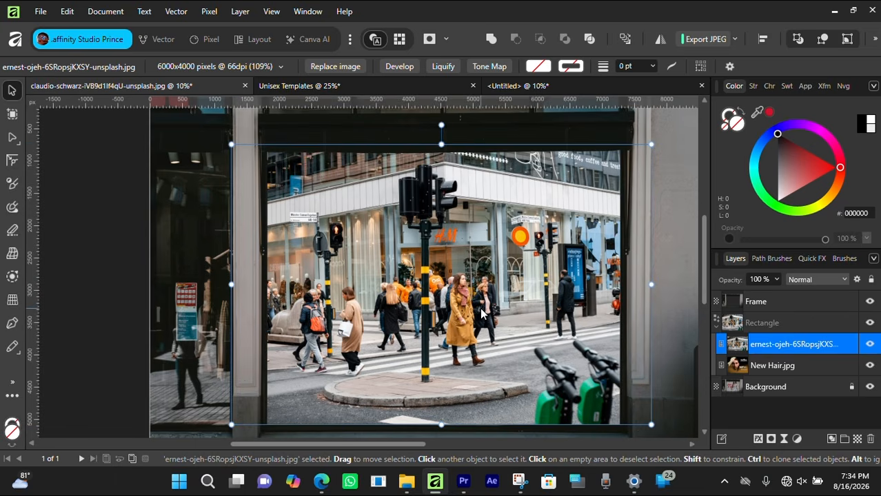
Blend the street photo over the poster as a reflection with Screen mode at 30% opacity, and clear the selection.
left_click(800, 283)
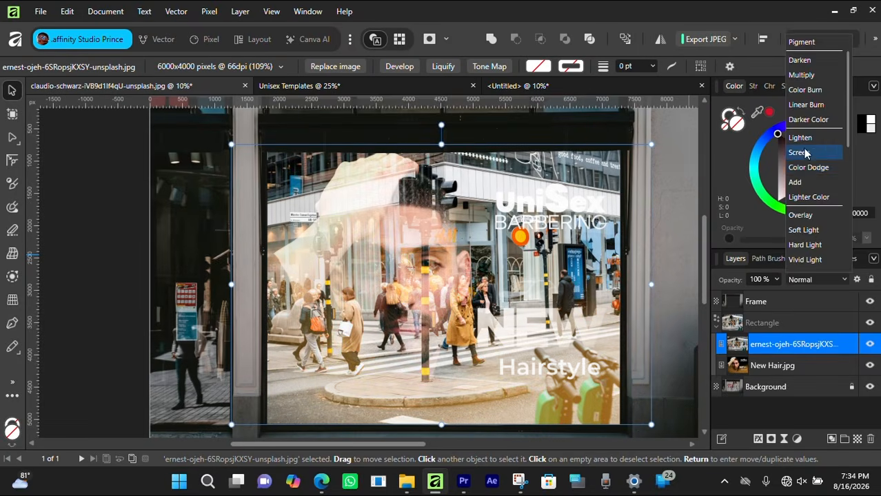
left_click(799, 153)
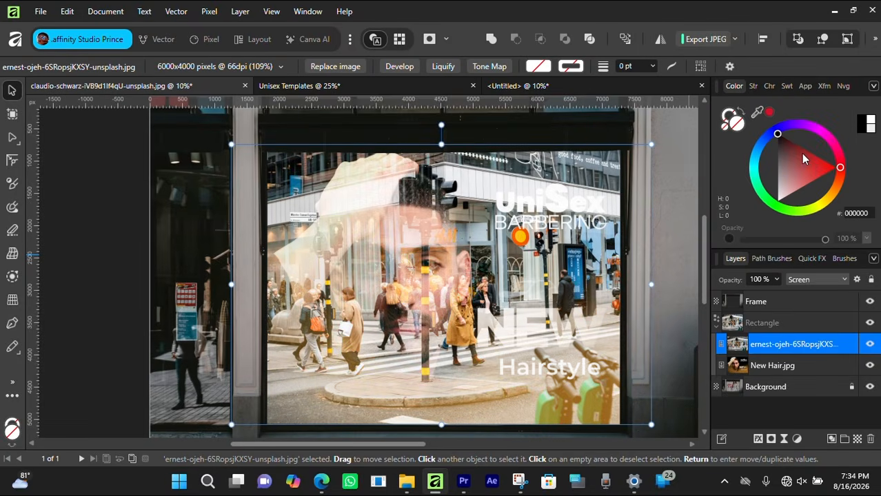
left_click(776, 280)
left_click_drag(775, 297, 715, 293)
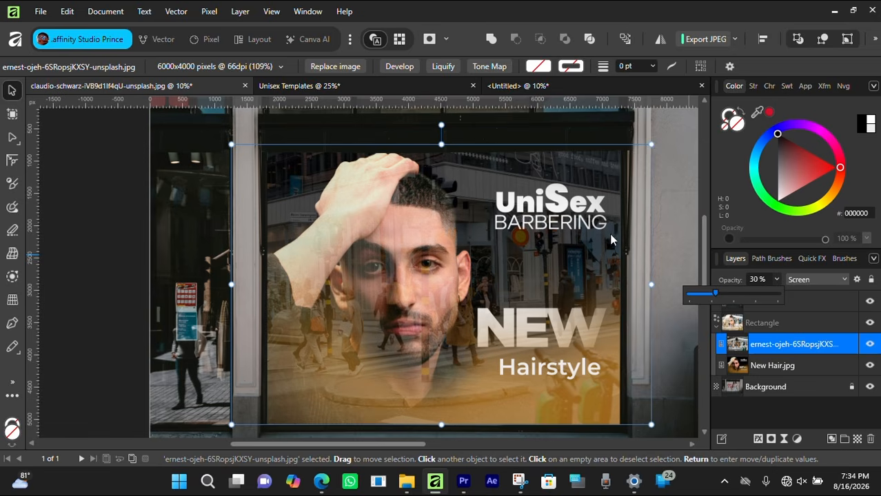
left_click(658, 195)
scroll(515, 261, "up", 1)
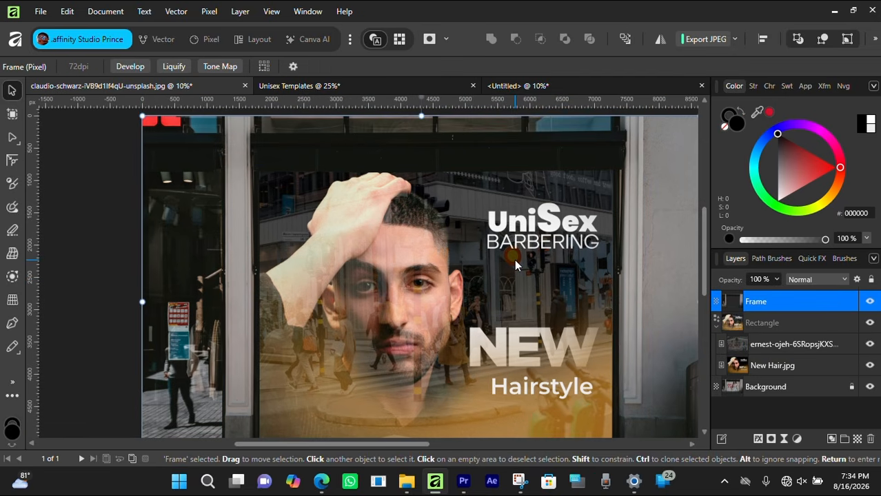
scroll(515, 260, "down", 1)
key("ctrl+d")
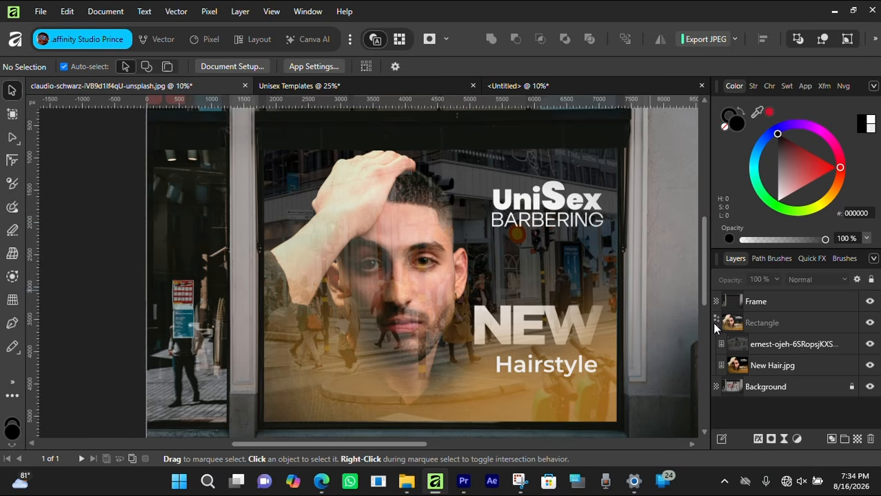
Hide the Frame and poster layers to compare the original window with the Rectangle showing only the street reflection.
left_click(869, 302)
left_click(869, 323)
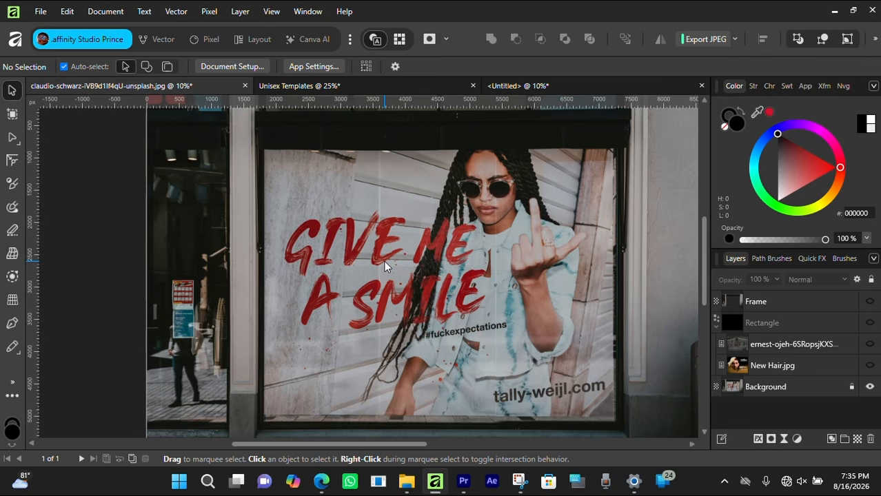
left_click(869, 322)
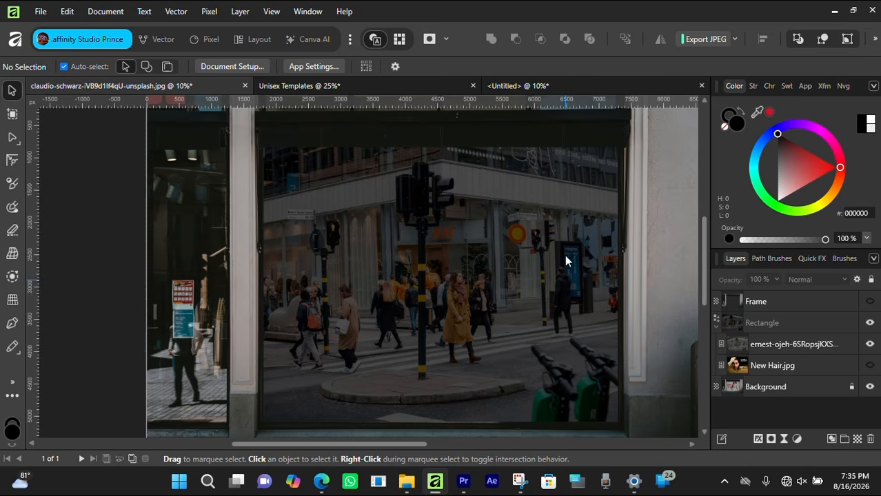